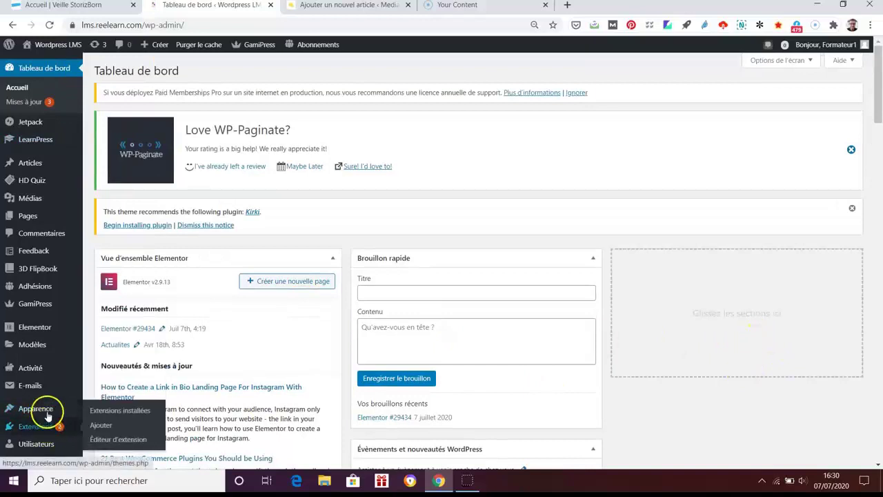
Open the list of installed extensions and look through its first entries
scroll(50, 407, "down", 3)
mouse_move(50, 314)
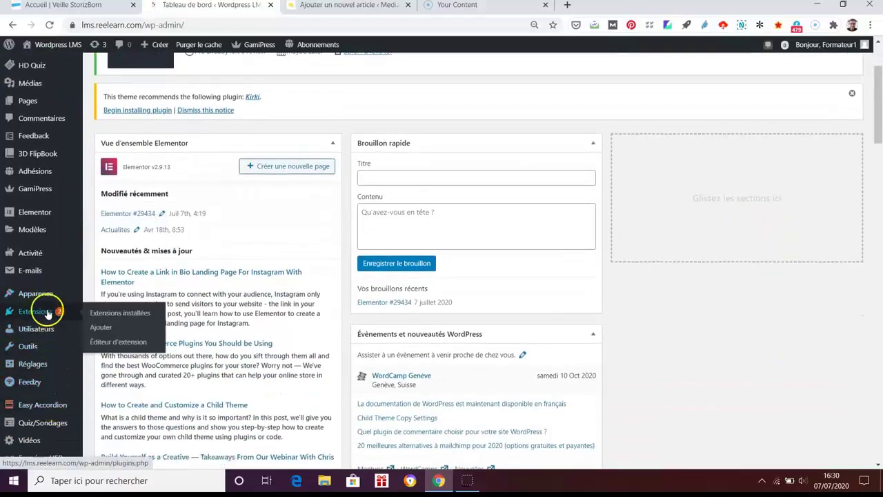
left_click(99, 314)
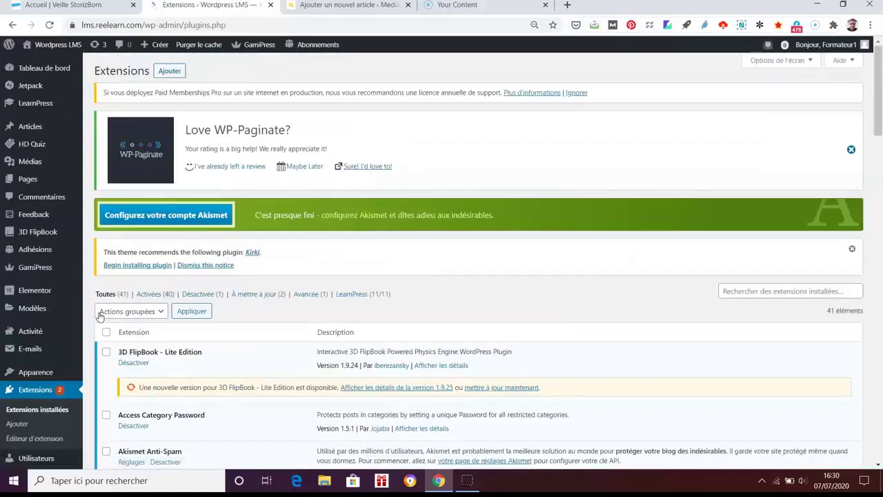
scroll(651, 325, "down", 3)
scroll(650, 325, "up", 3)
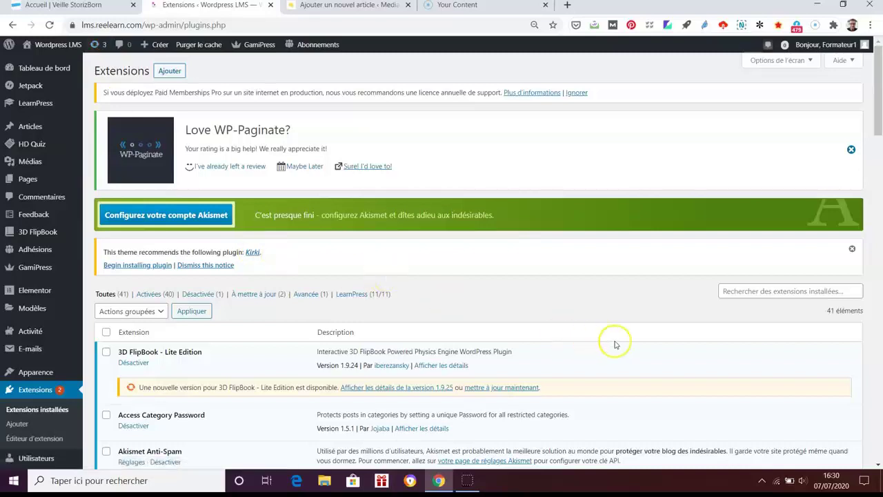
scroll(618, 350, "down", 1)
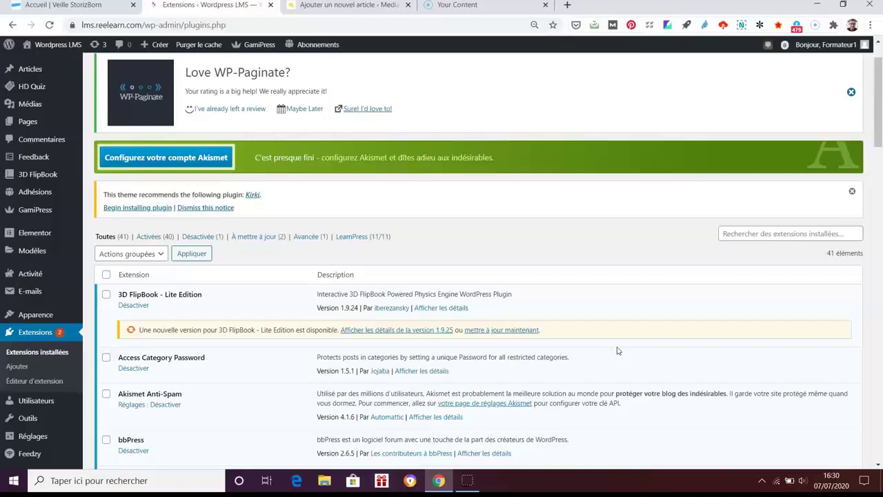
left_click(625, 338)
Open the page for adding extensions and look over the featured and recommended ones
left_click(21, 367)
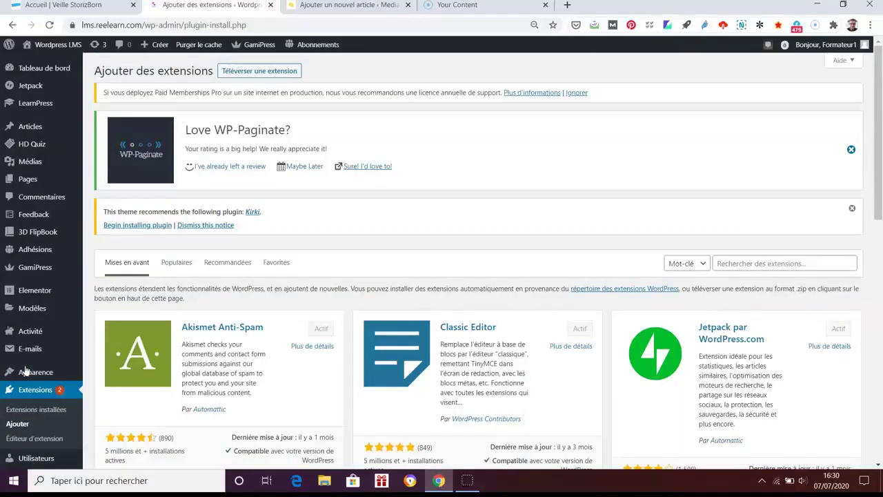
scroll(532, 335, "down", 2)
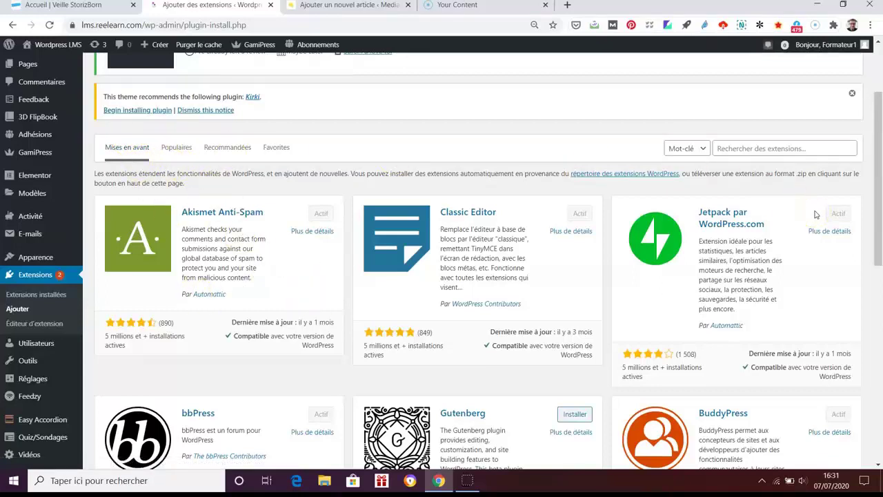
left_click(229, 149)
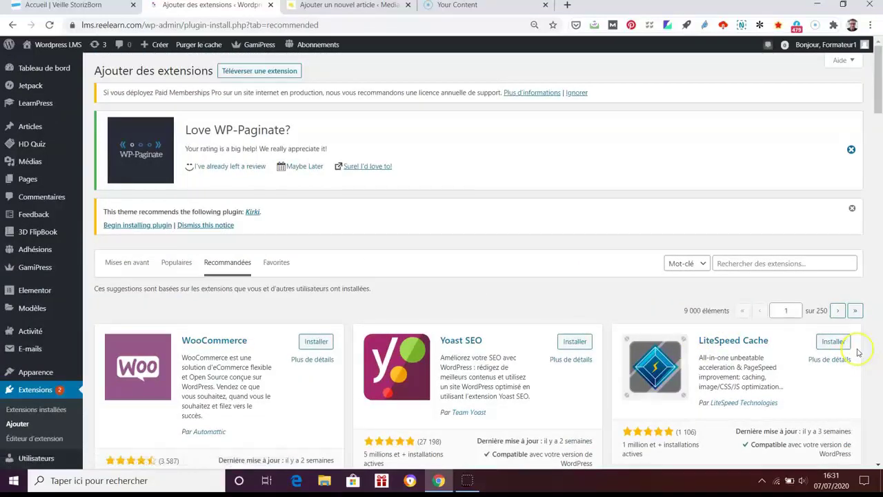
scroll(856, 350, "down", 1)
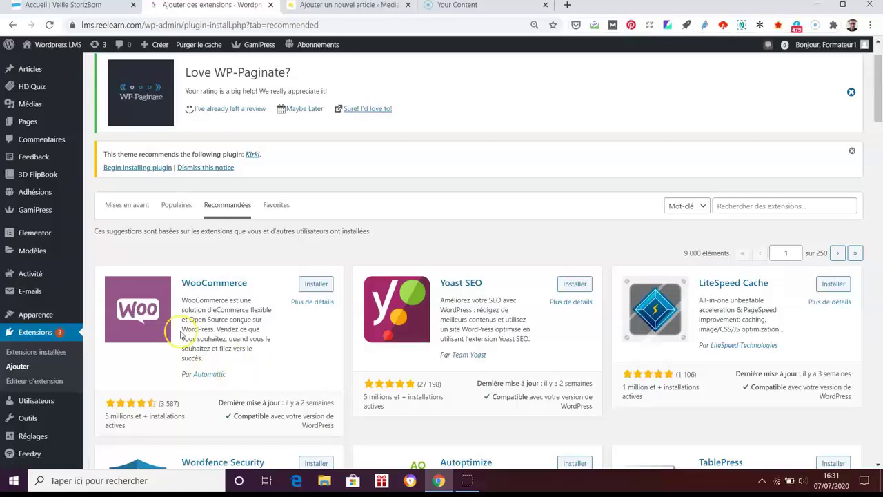
Show the popular extensions and examine the Contact Form 7 and Classic Editor entries
left_click(176, 209)
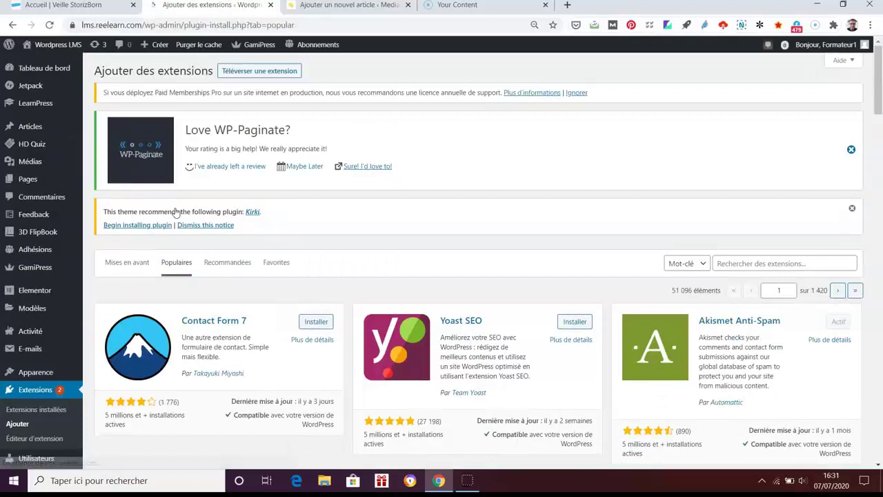
left_click(441, 228)
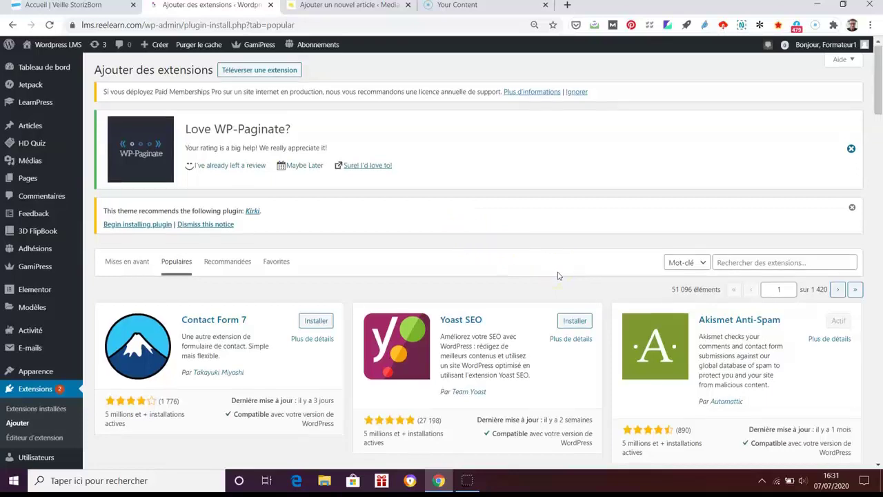
scroll(559, 276, "down", 1)
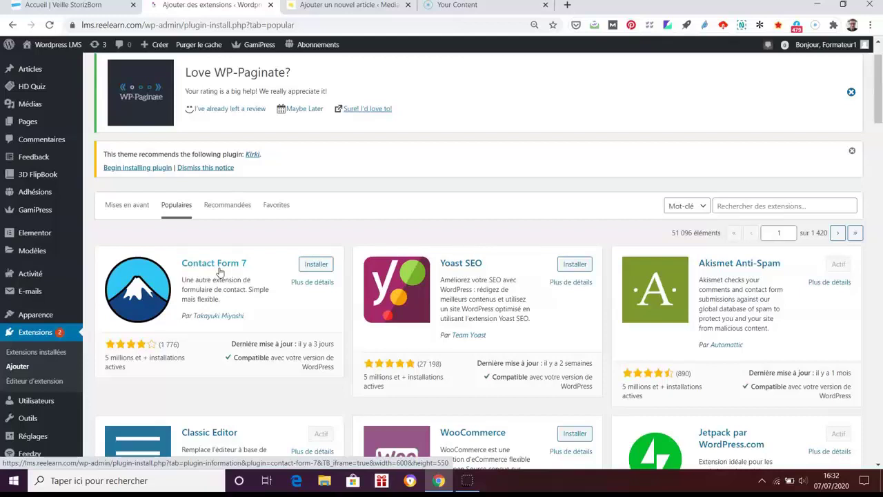
left_click(228, 263)
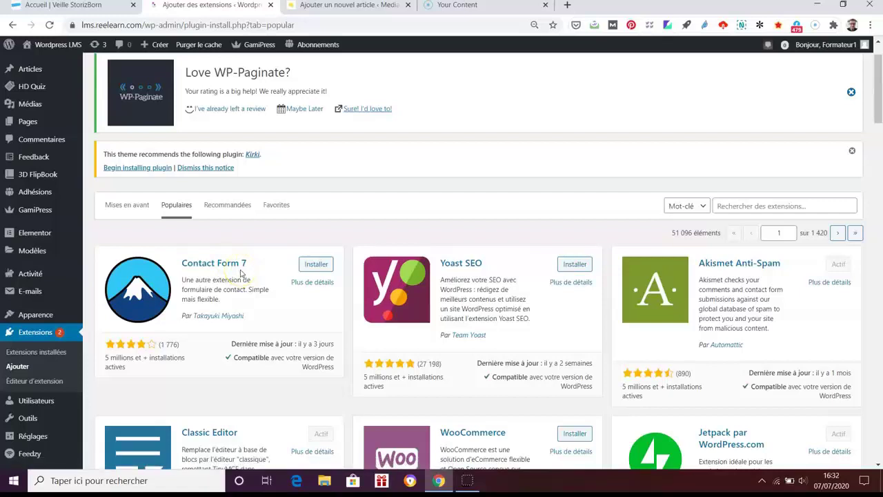
left_click(235, 288)
left_click(234, 295)
scroll(291, 301, "down", 2)
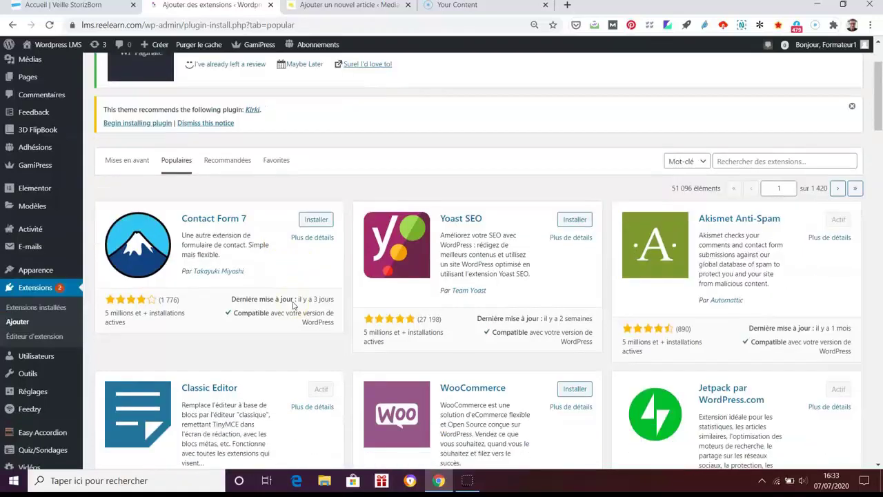
scroll(293, 301, "down", 3)
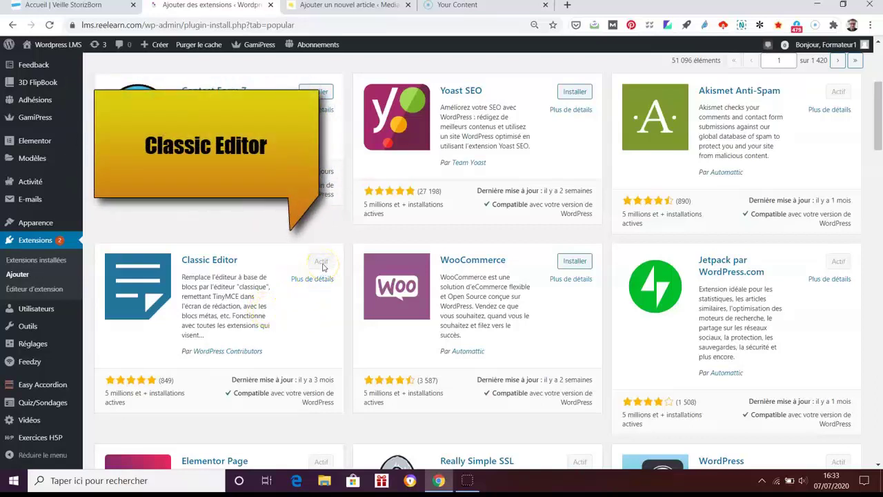
Start a new article and examine the classic editor's title field, formatting tools and content area
mouse_move(156, 44)
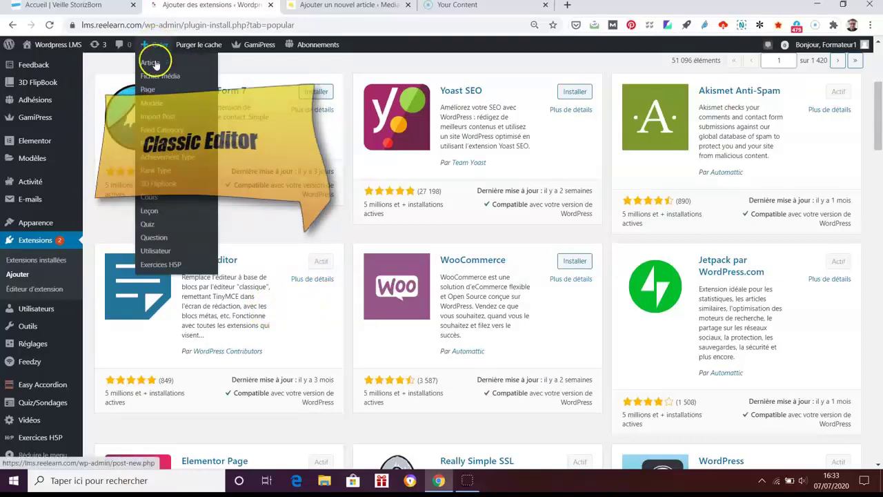
left_click(152, 62)
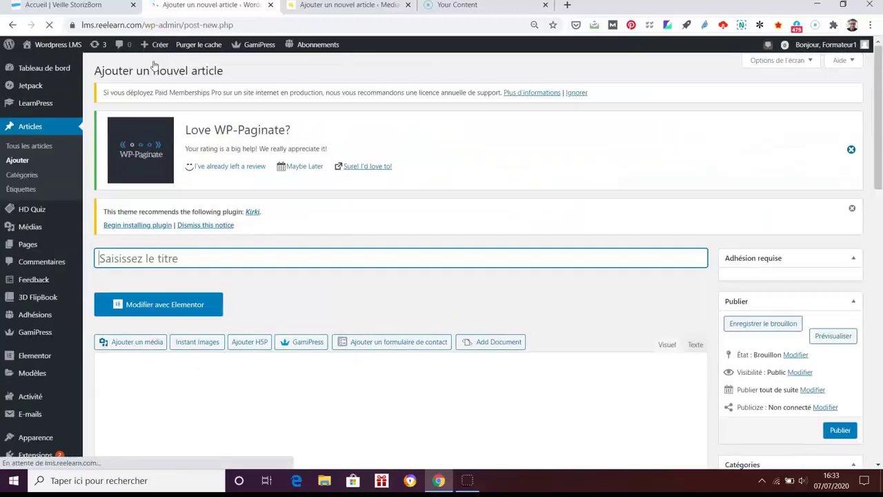
scroll(473, 266, "down", 2)
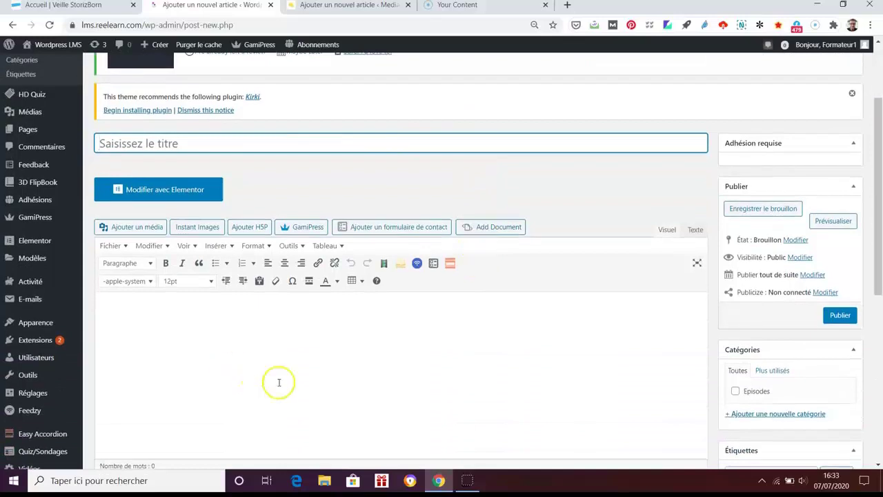
scroll(279, 382, "down", 2)
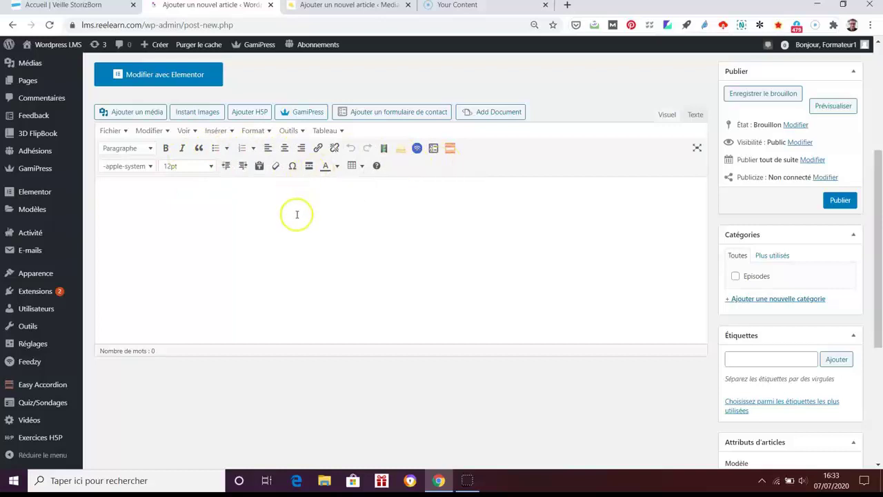
scroll(325, 272, "up", 1)
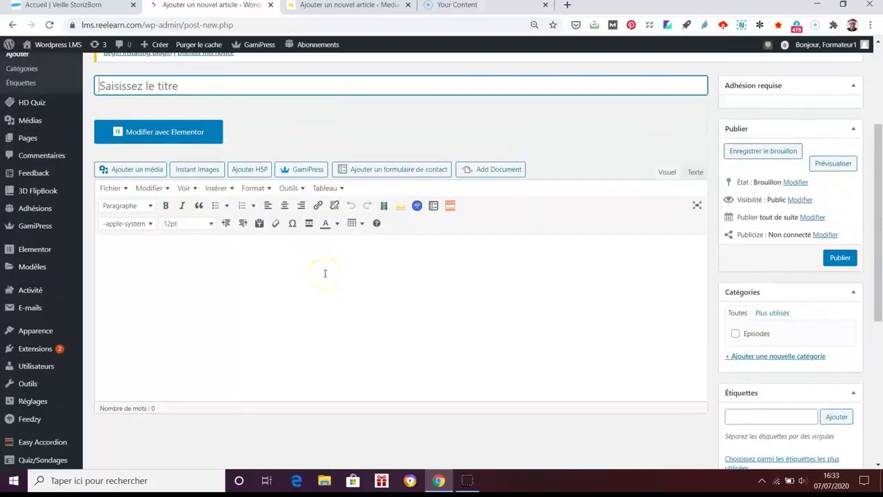
Compare the classic editor with the block editor open on mediadreams.fr, and return to the popular extensions list
left_click(333, 6)
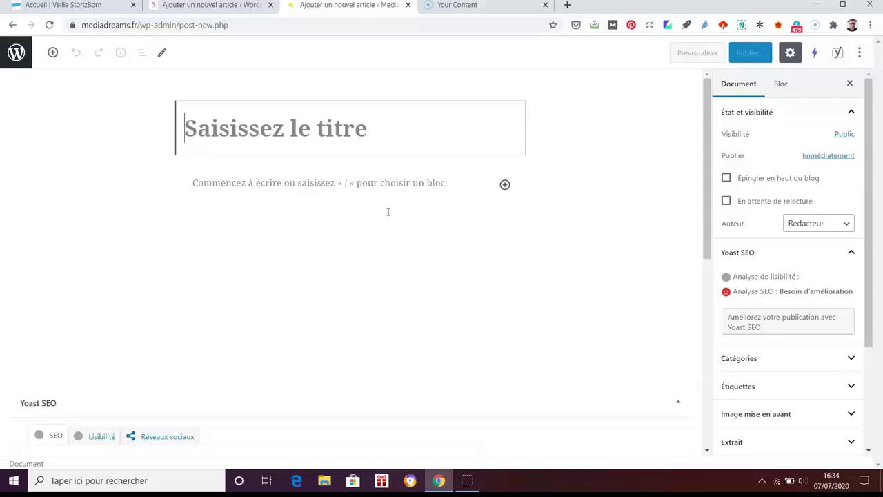
left_click(213, 7)
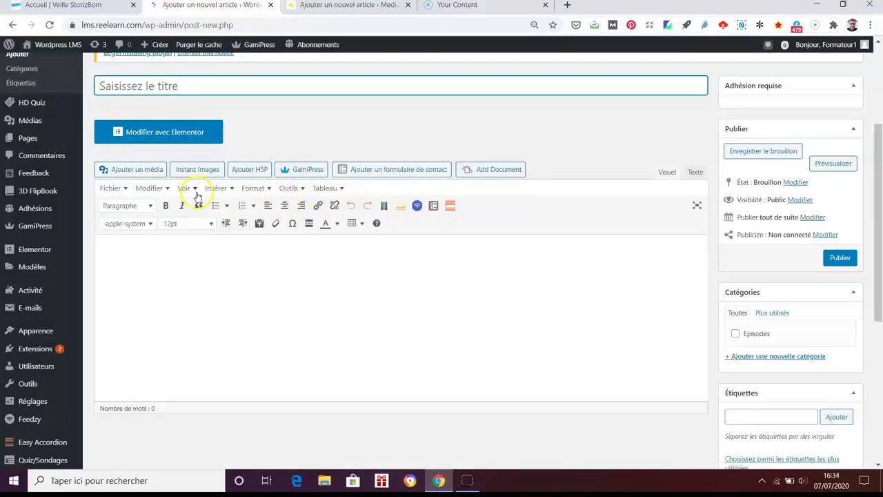
left_click(13, 25)
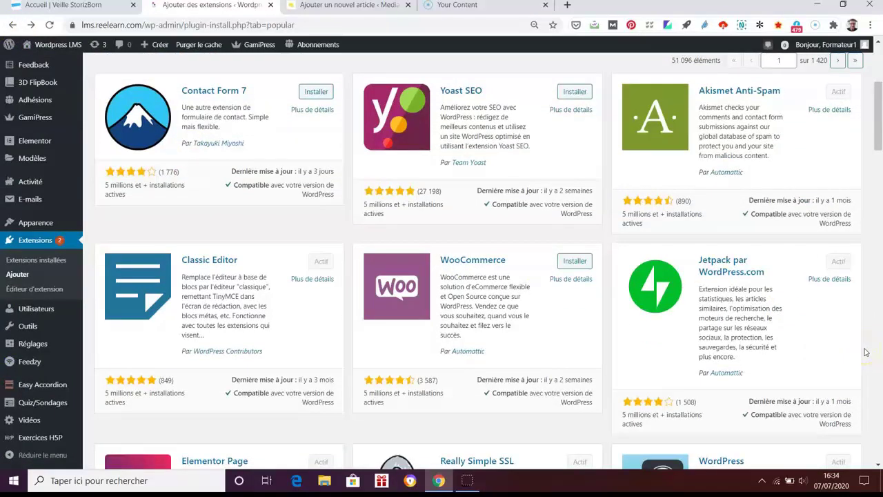
Browse the popular extensions from Yoast SEO down to Elementor Page Builder
scroll(865, 352, "up", 1)
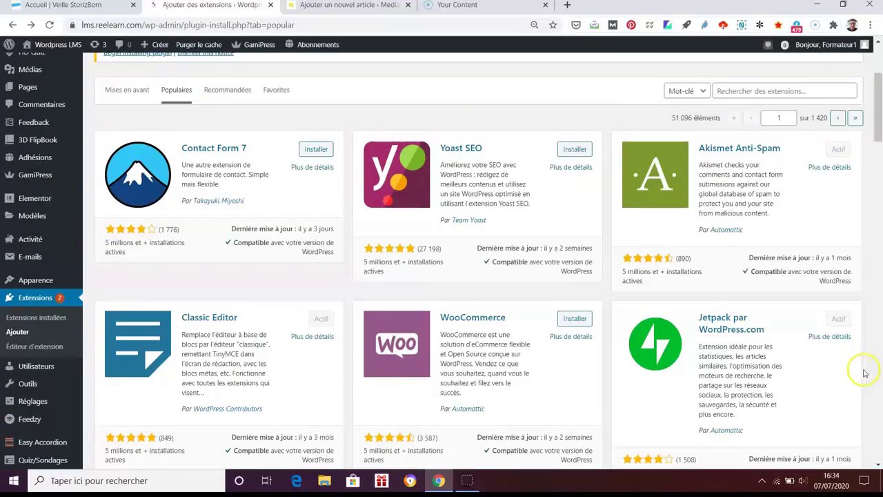
left_click(467, 171)
scroll(504, 245, "down", 5)
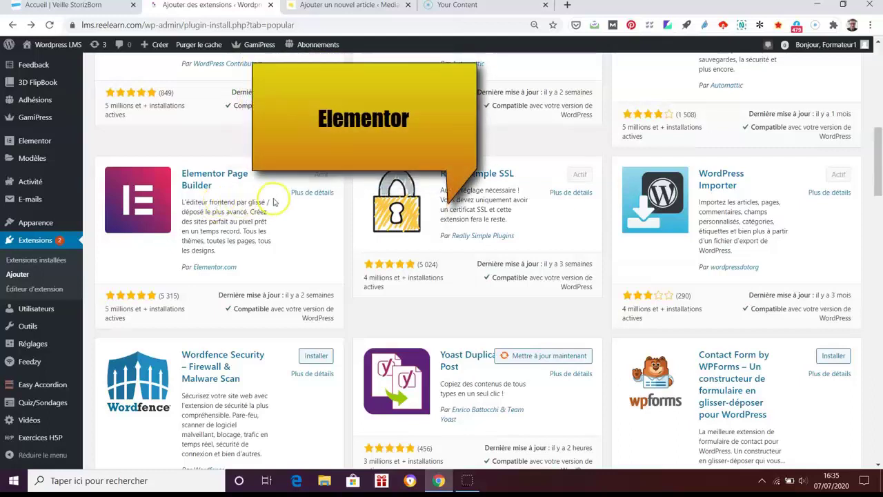
Open a new article in a separate browser tab and bring its Elementor editing option into view
mouse_move(154, 44)
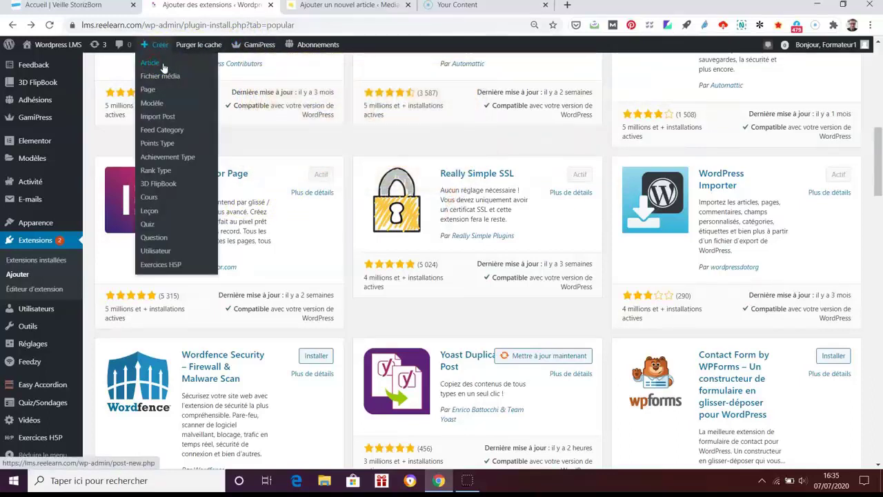
right_click(156, 65)
left_click(207, 70)
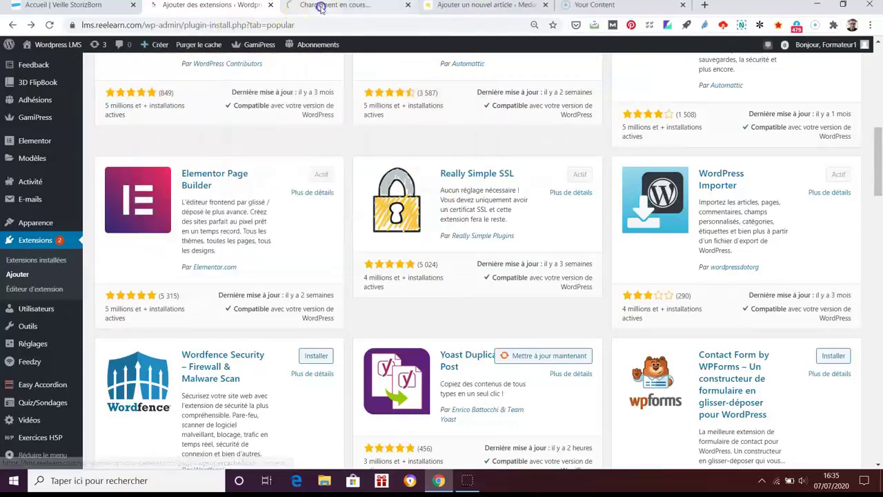
left_click(322, 7)
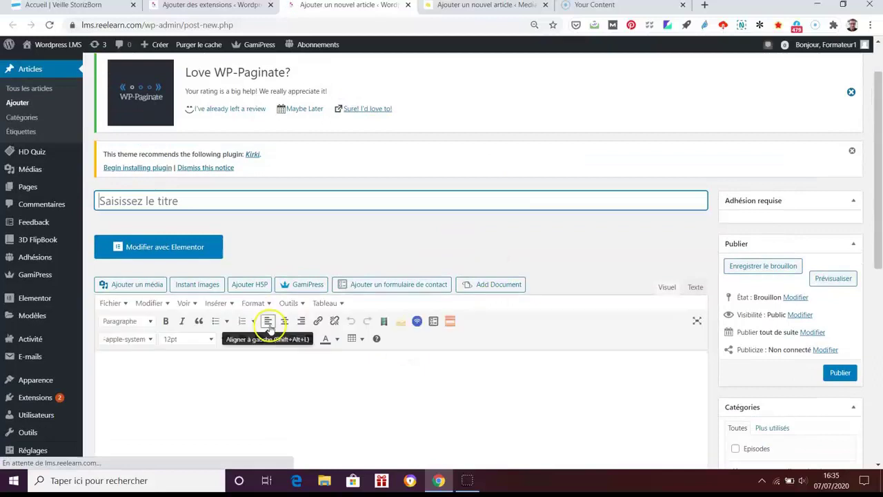
scroll(265, 348, "down", 1)
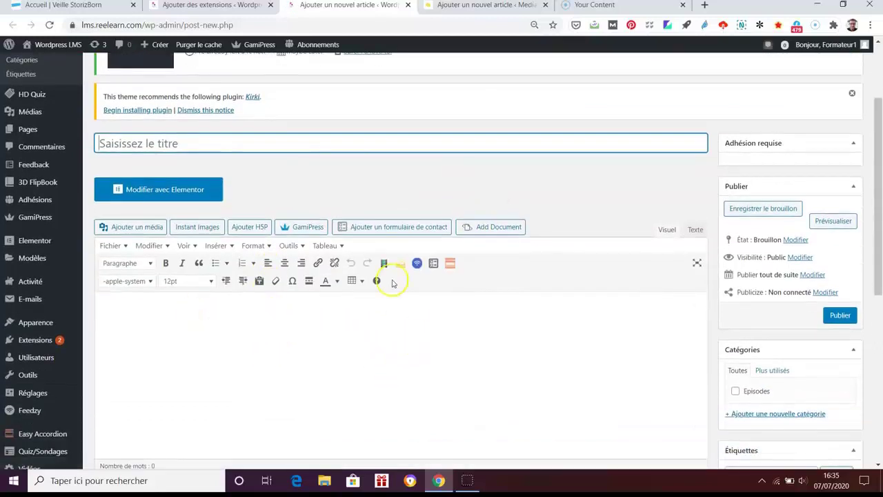
Open the new article in the Elementor editor and look over its widgets and page layout
left_click(177, 187)
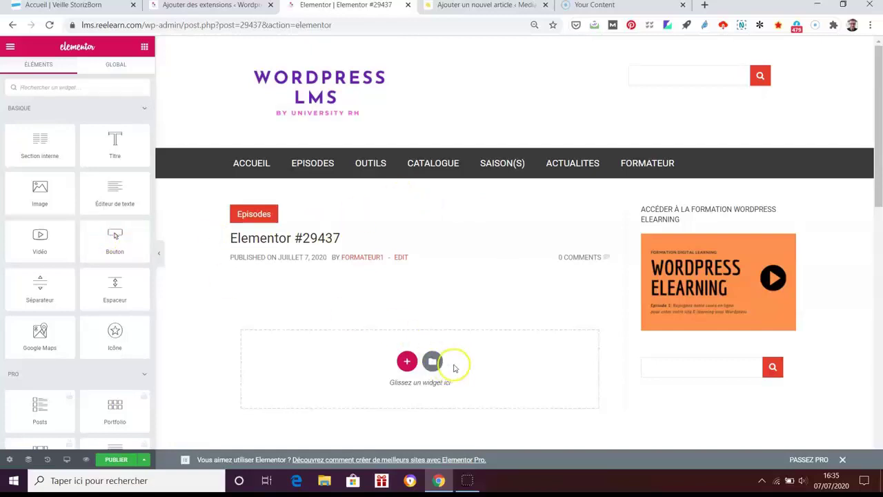
scroll(479, 356, "down", 1)
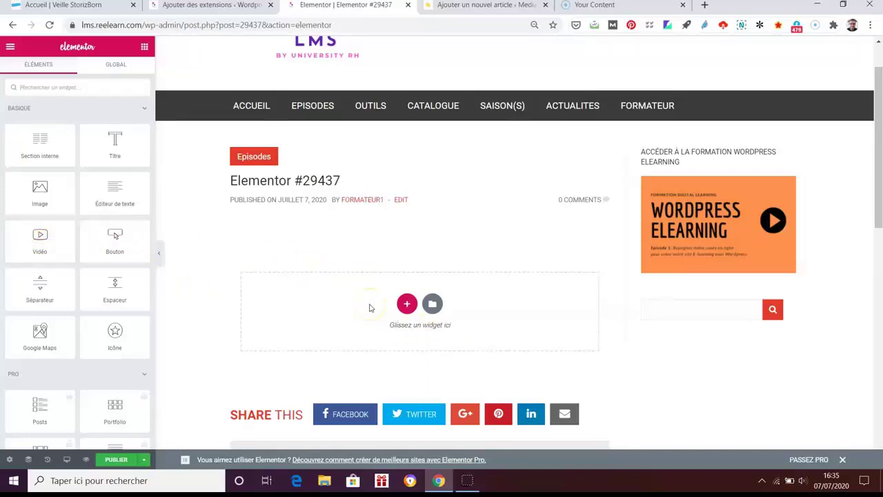
scroll(369, 308, "up", 2)
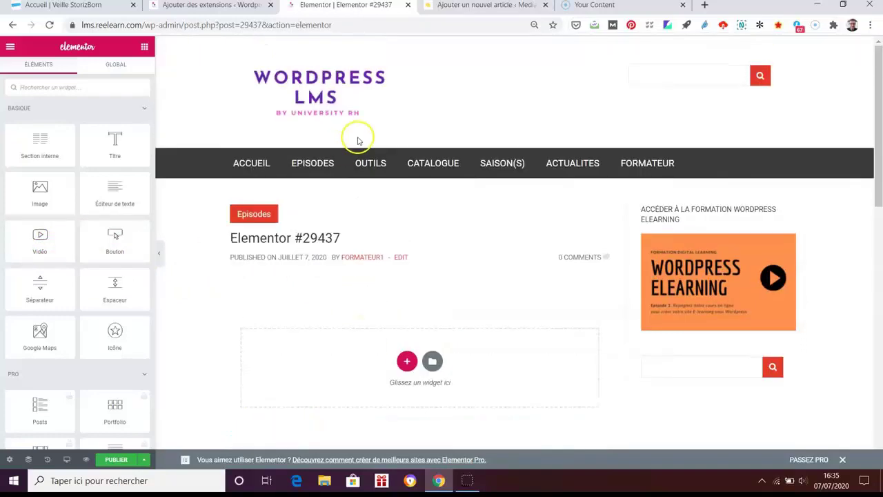
Close the Elementor tab and look through the popular extensions around Really Simple SSL and Yoast Duplicate Post
left_click(236, 10)
left_click(388, 9)
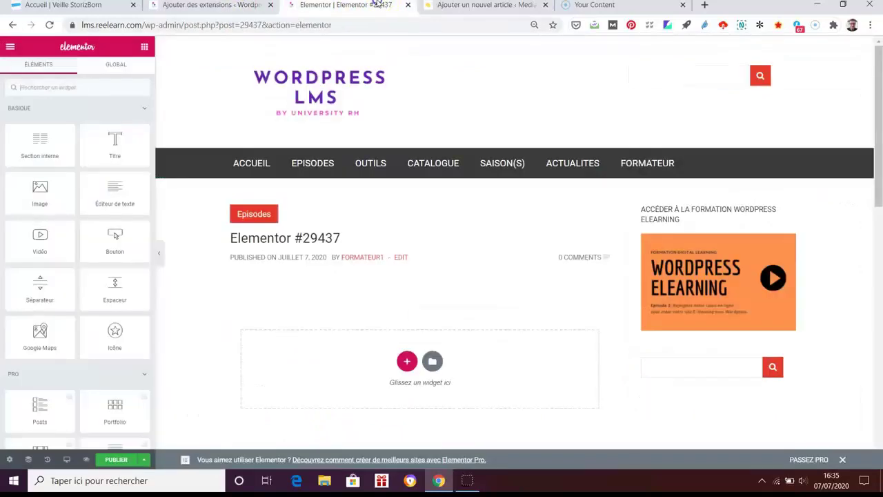
left_click(408, 5)
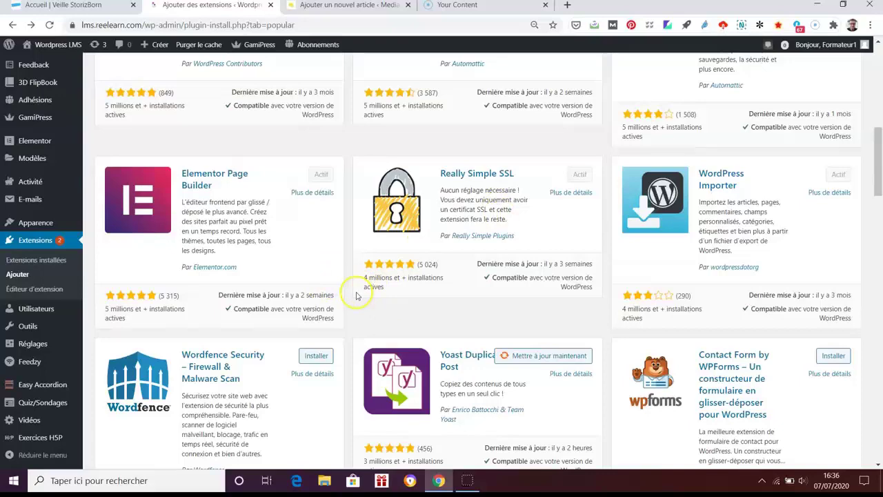
scroll(448, 298, "up", 1)
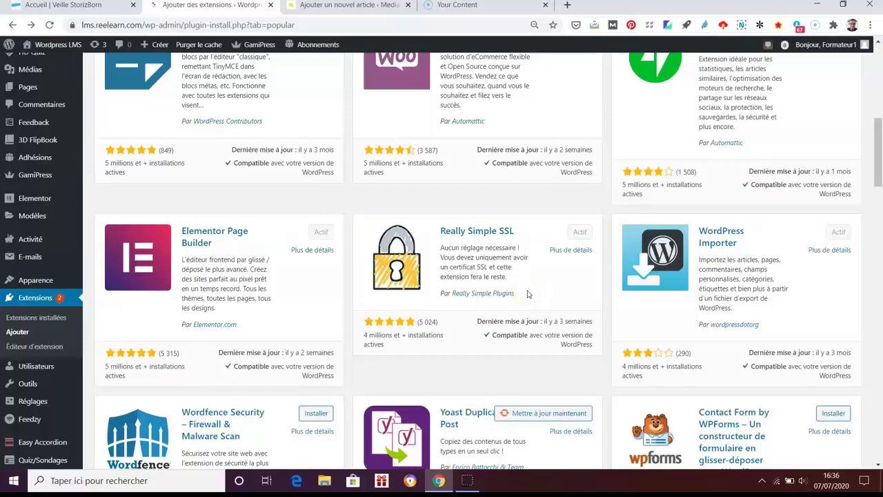
scroll(528, 294, "down", 3)
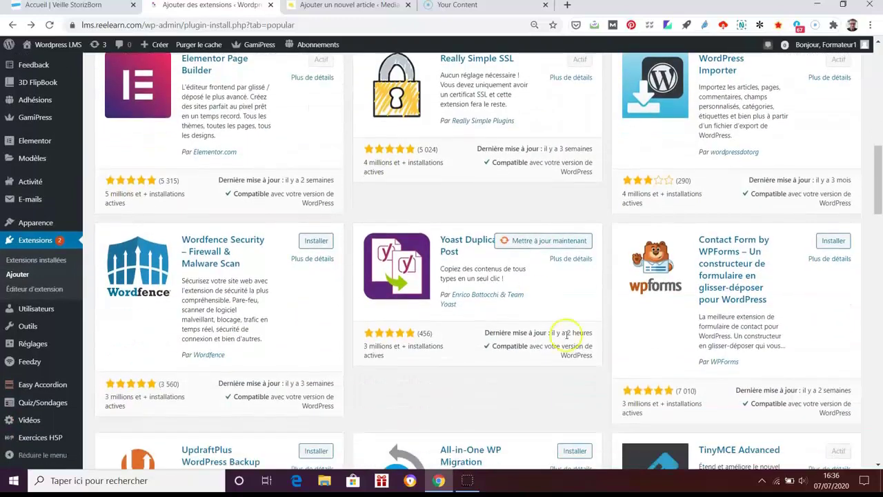
Look through the popular extensions around Wordfence Security, Yoast Duplicate Post, UpdraftPlus and All-in-One WP Migration
scroll(319, 318, "down", 1)
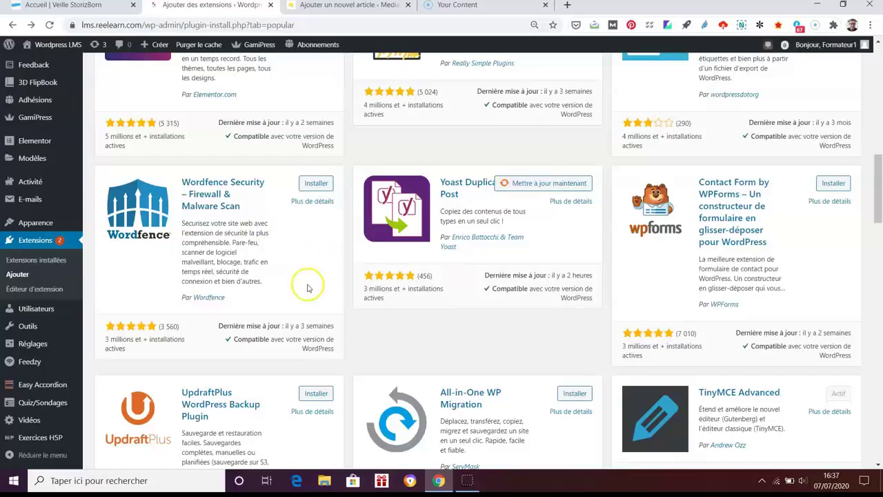
scroll(306, 286, "down", 3)
scroll(295, 295, "up", 4)
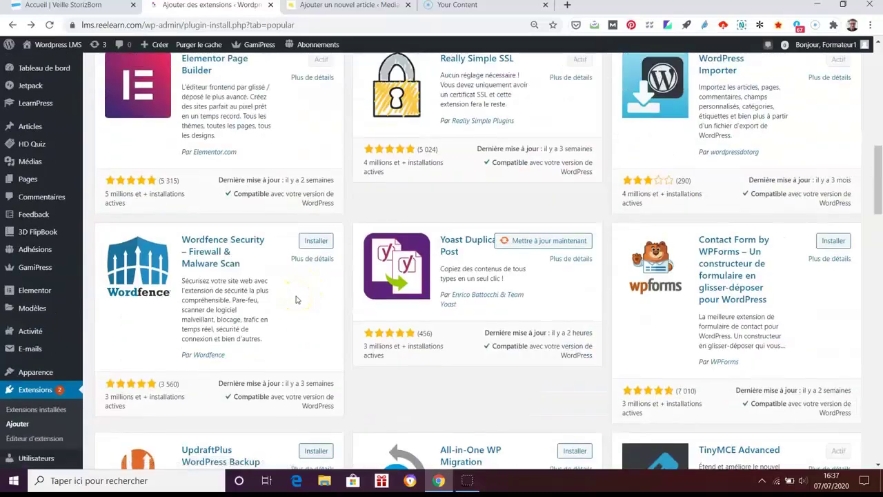
scroll(296, 300, "down", 3)
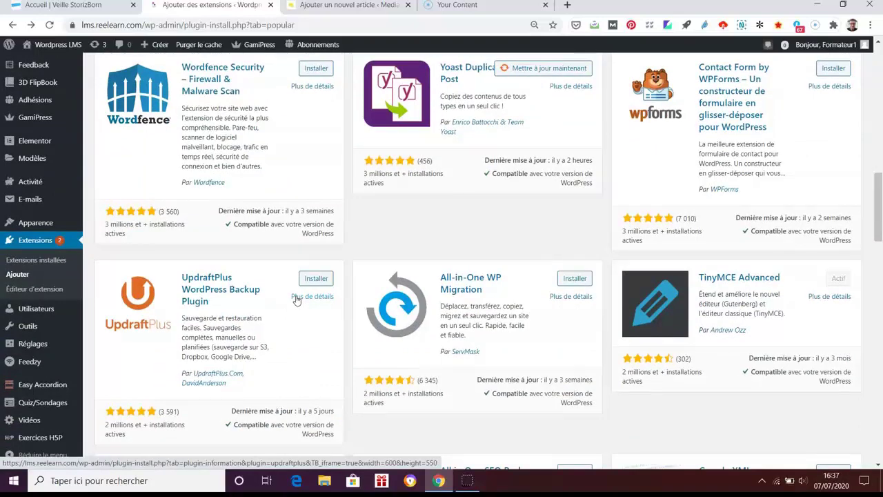
scroll(296, 299, "down", 2)
scroll(297, 300, "up", 2)
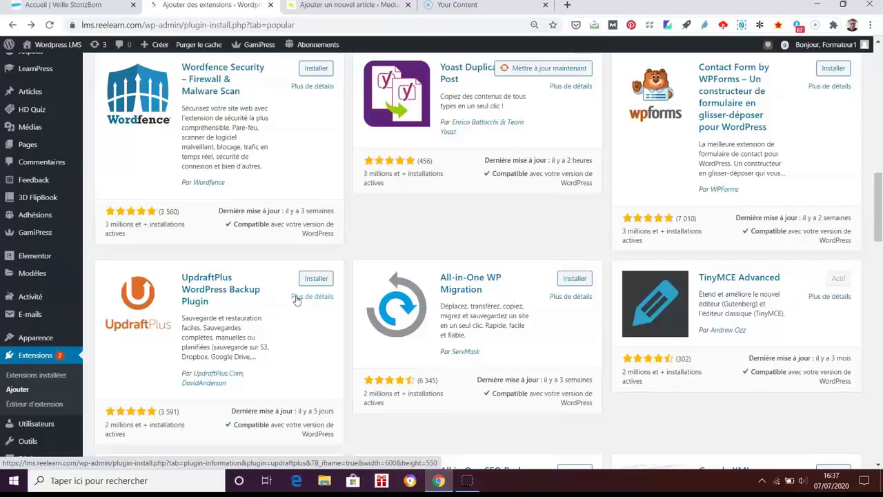
left_click(215, 298)
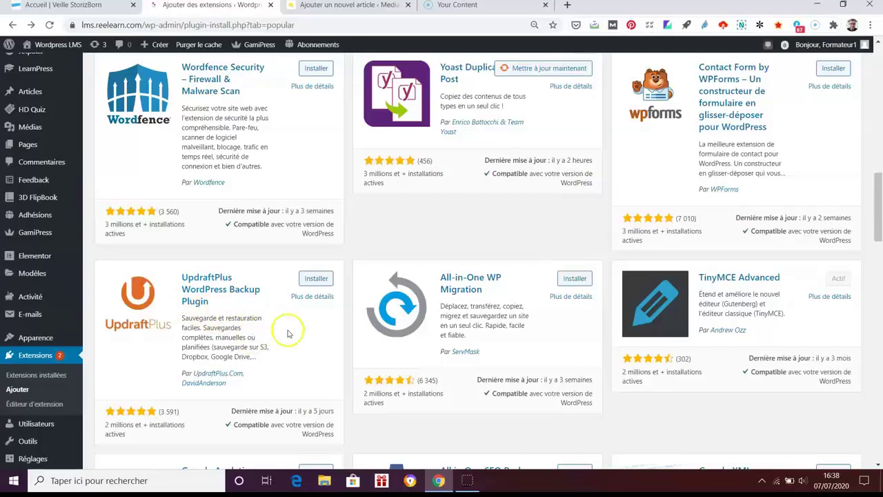
scroll(506, 369, "up", 4)
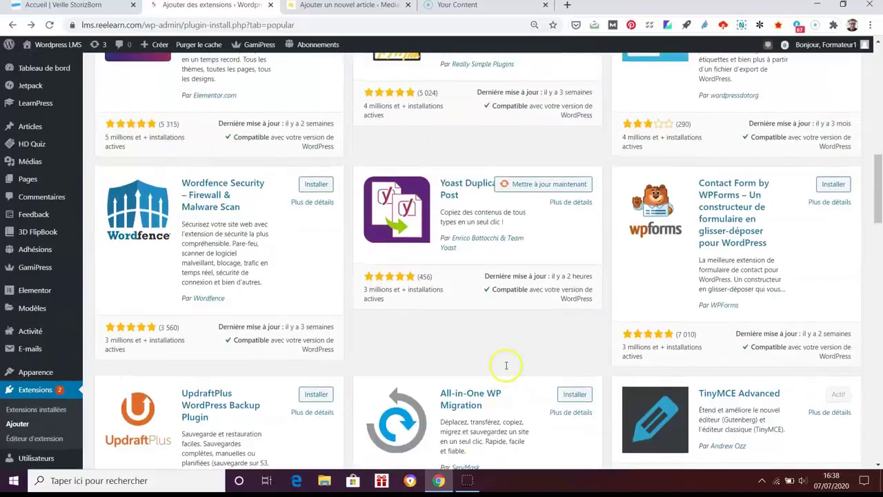
Check the block editor in the other site's article tab, and open a new article on WordPress LMS in a separate tab to examine its classic editor toolbar
left_click(326, 7)
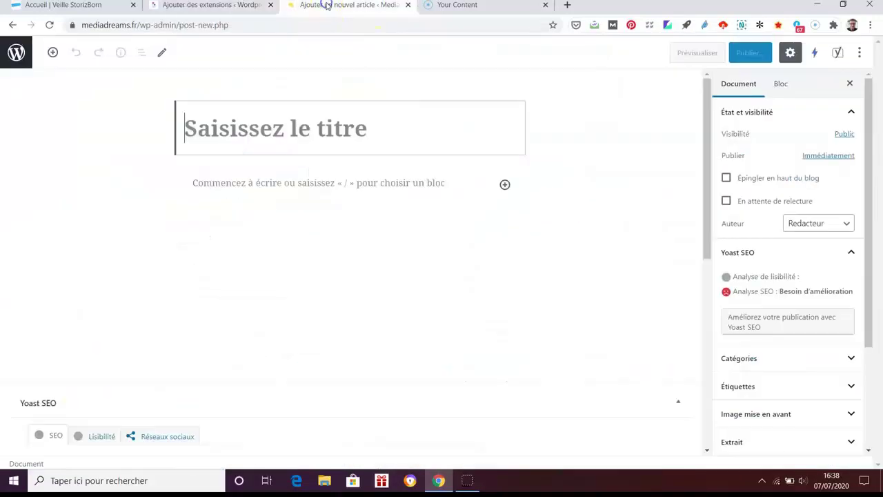
left_click(210, 5)
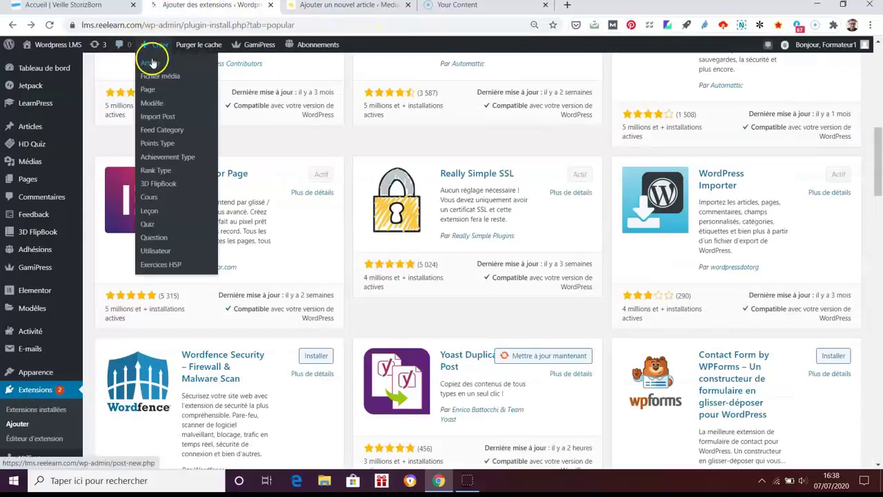
right_click(143, 59)
left_click(176, 65)
left_click(319, 7)
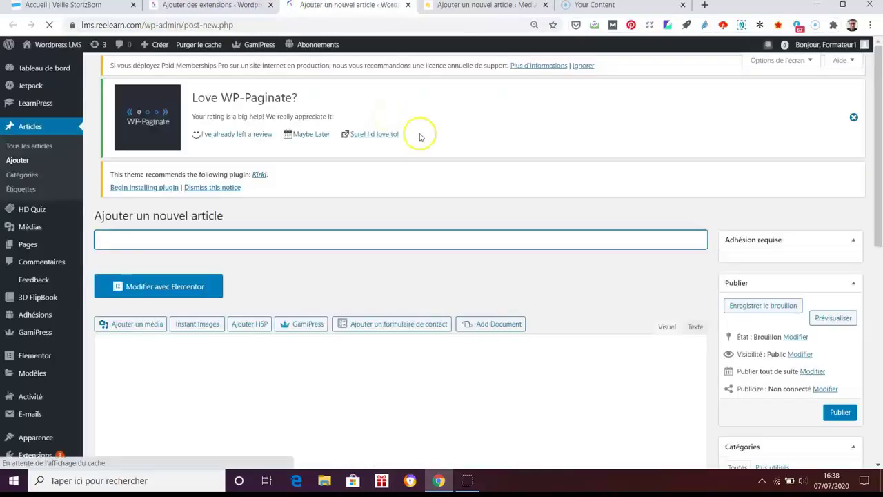
scroll(437, 244, "down", 4)
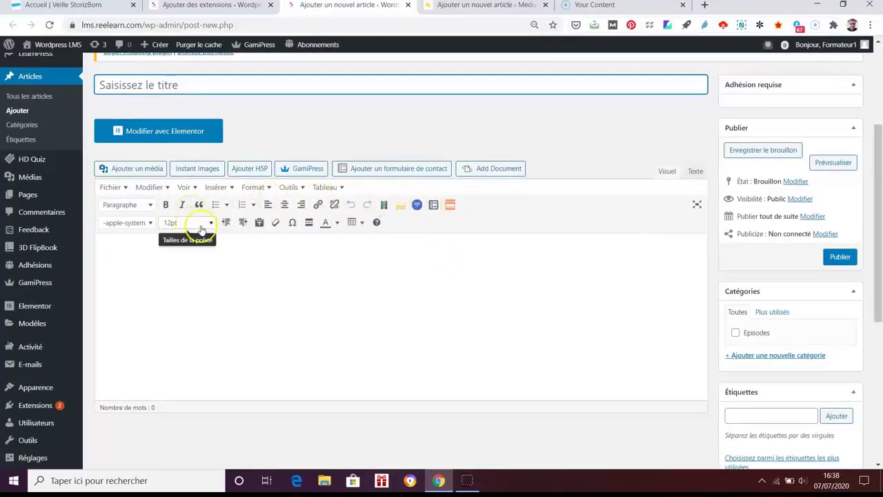
Return to the popular extensions and browse from TinyMCE Advanced past Google XML Sitemaps and WP Super Cache to Smush and Limit Login Attempts Reloaded
left_click(248, 5)
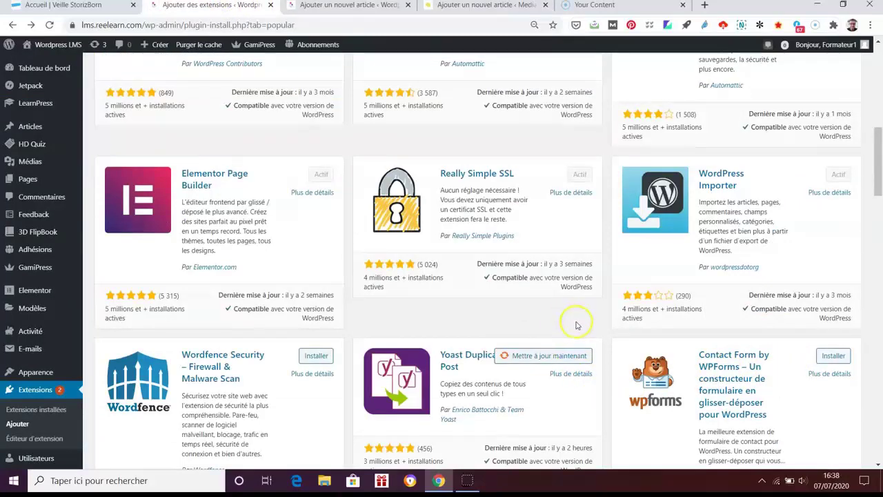
scroll(576, 324, "down", 3)
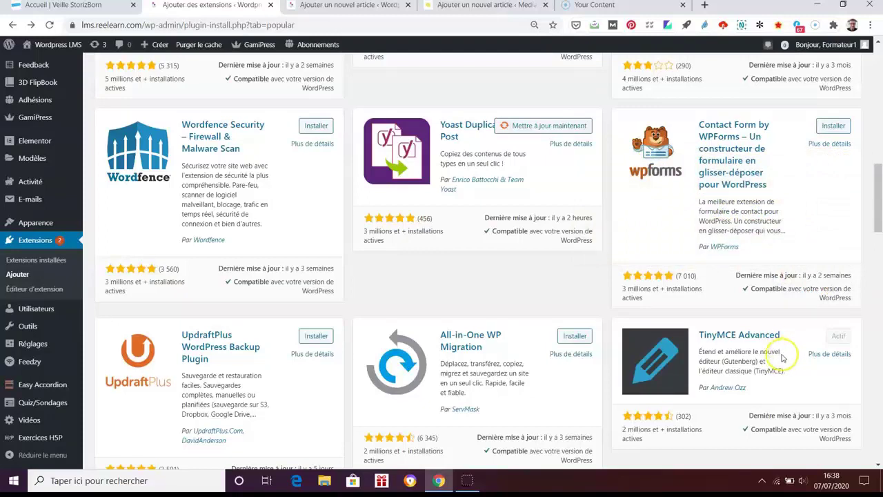
scroll(759, 345, "down", 4)
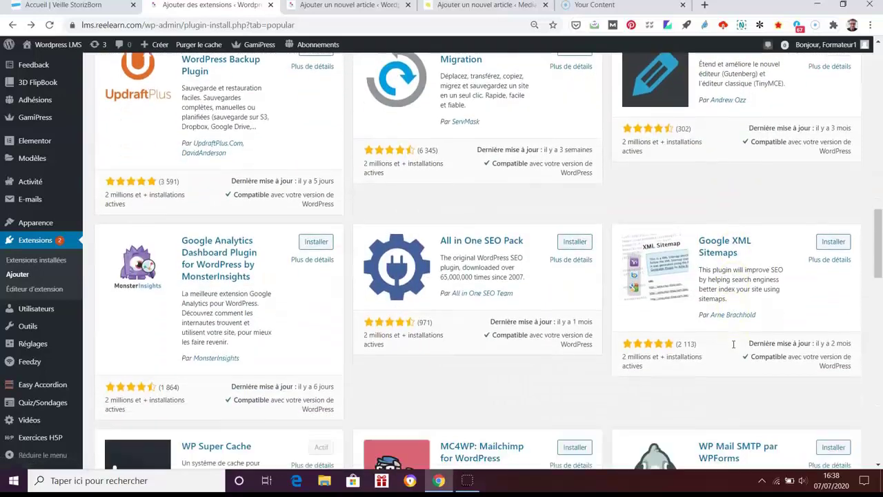
scroll(734, 347, "down", 4)
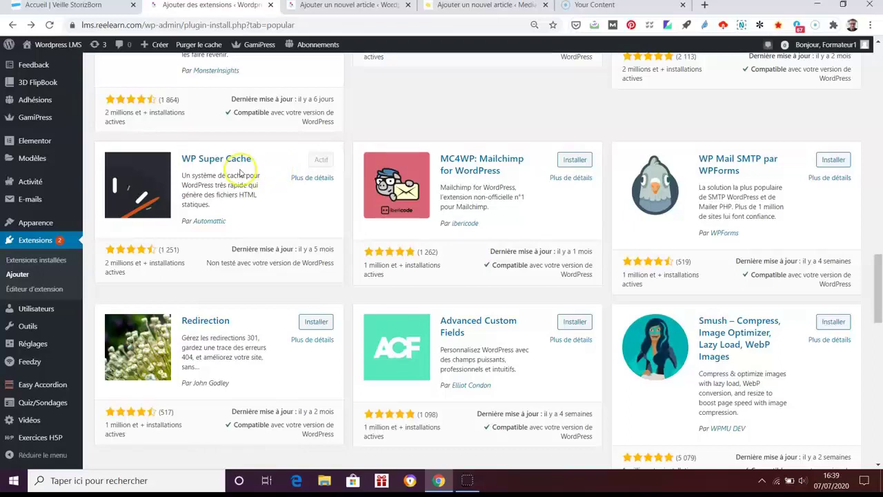
scroll(758, 369, "down", 4)
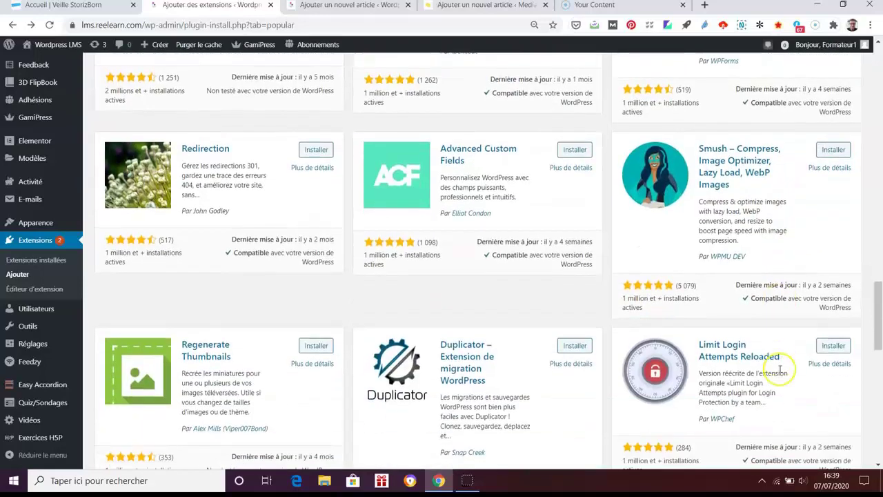
scroll(778, 365, "up", 1)
scroll(780, 371, "up", 1)
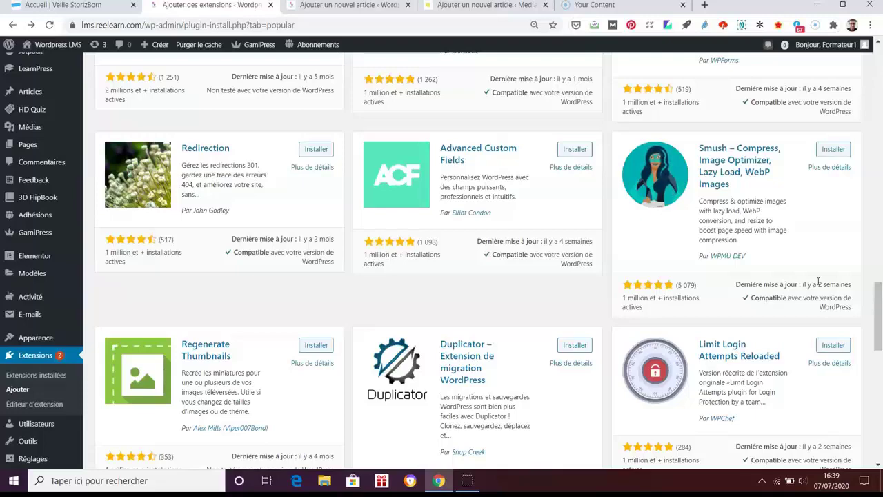
Compare the caching extensions W3 Total Cache, WP Fastest Cache and WP Super Cache in the popular list
scroll(818, 280, "down", 5)
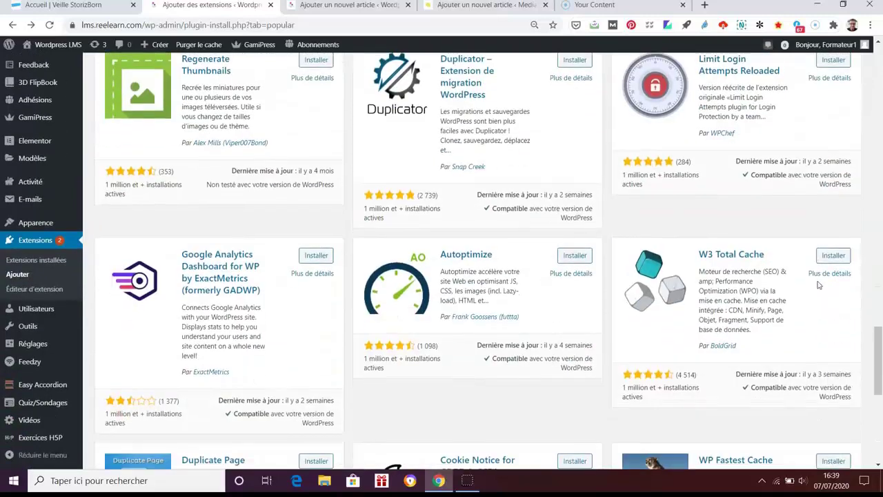
scroll(818, 283, "down", 2)
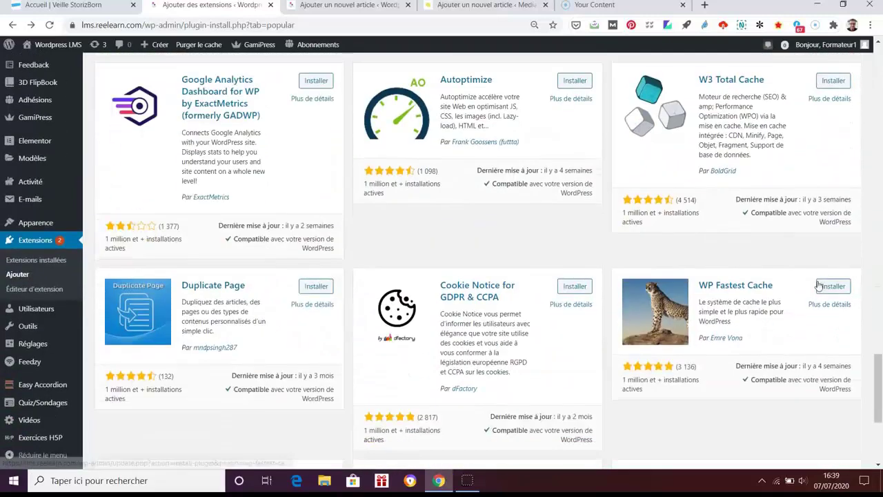
scroll(818, 282, "up", 2)
left_click(811, 232)
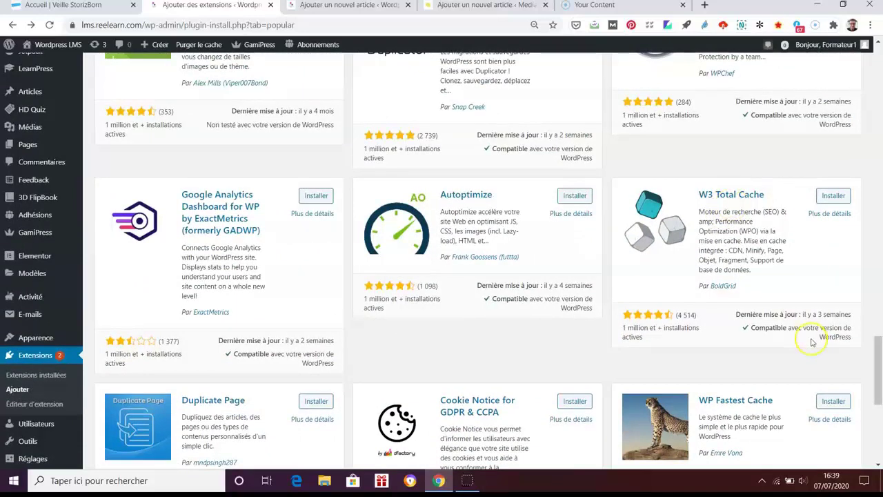
scroll(814, 341, "down", 1)
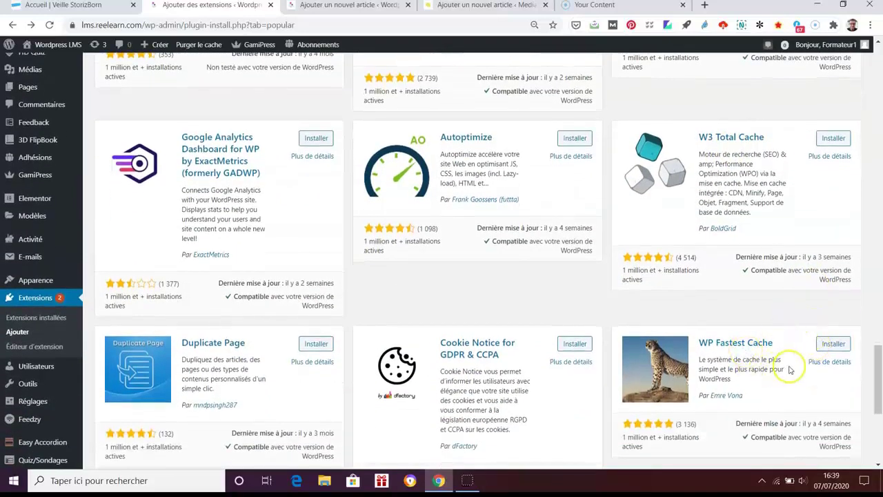
scroll(792, 366, "up", 5)
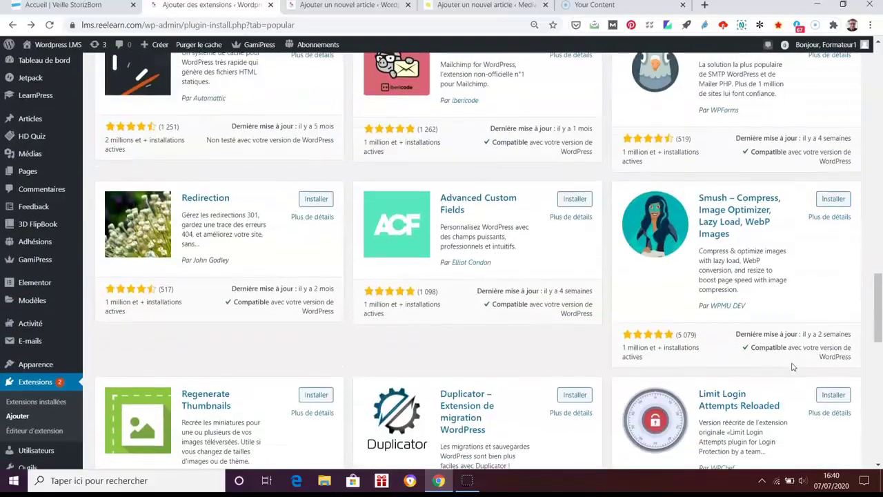
scroll(792, 367, "down", 6)
scroll(792, 366, "down", 2)
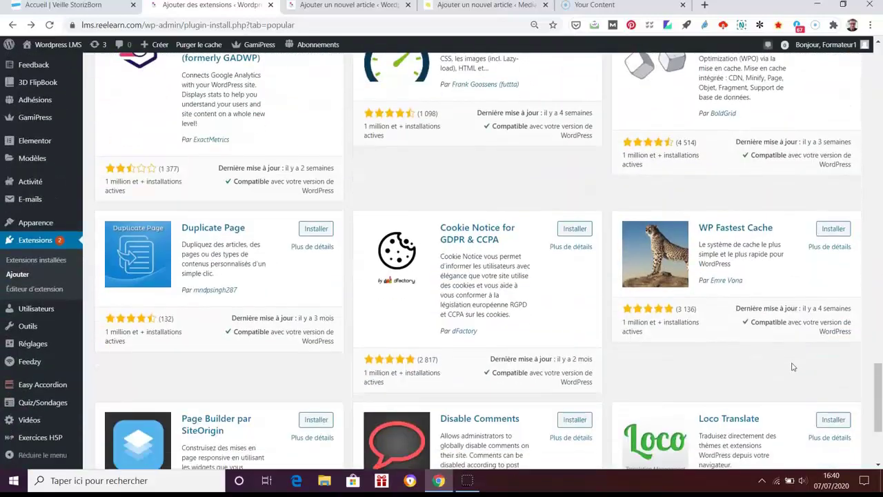
scroll(793, 367, "up", 6)
scroll(792, 366, "up", 4)
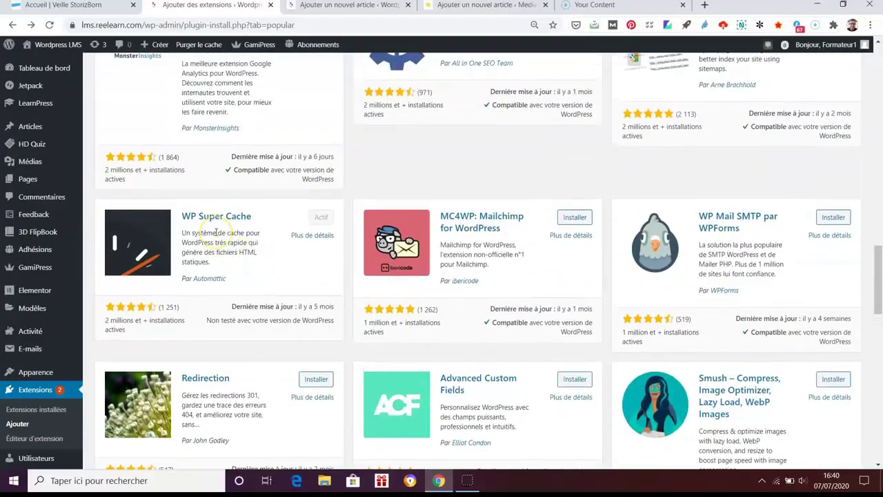
Browse the last rows of the first results page, including Duplicate Page, Cookie Notice for GDPR & CCPA, Disable Comments and Loco Translate
scroll(853, 381, "down", 7)
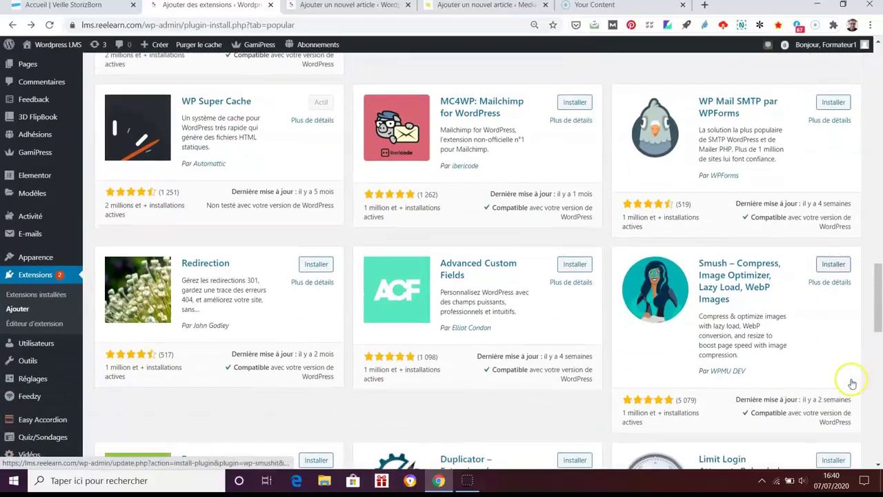
scroll(853, 383, "down", 3)
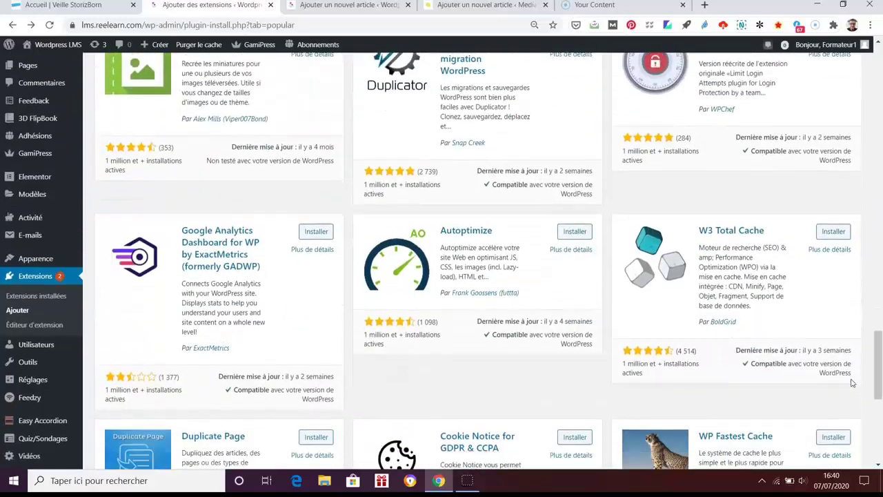
scroll(852, 383, "down", 2)
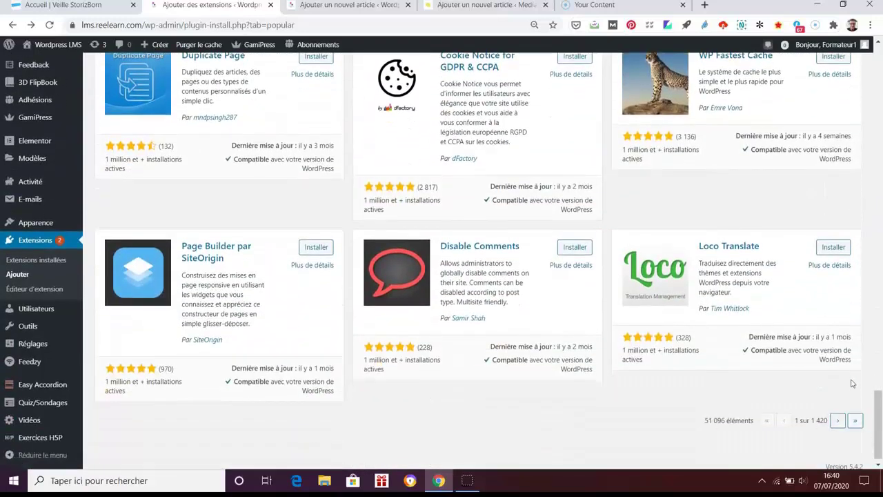
scroll(853, 383, "up", 3)
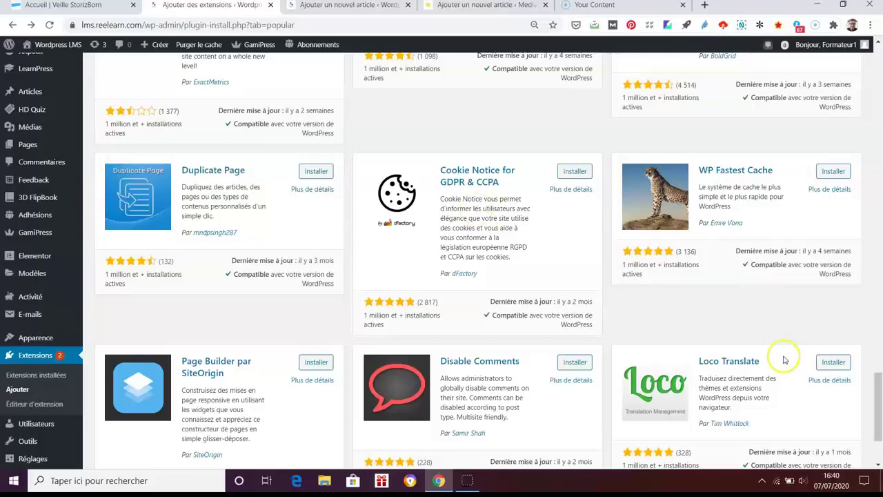
scroll(784, 357, "down", 3)
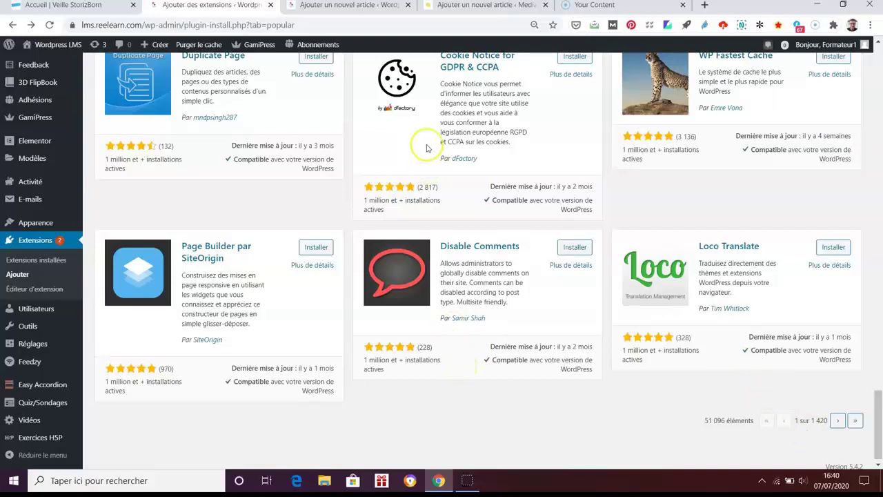
Open the second page of popular extensions and browse it from WooCommerce Services down to YITH WooCommerce Wishlist
left_click(839, 422)
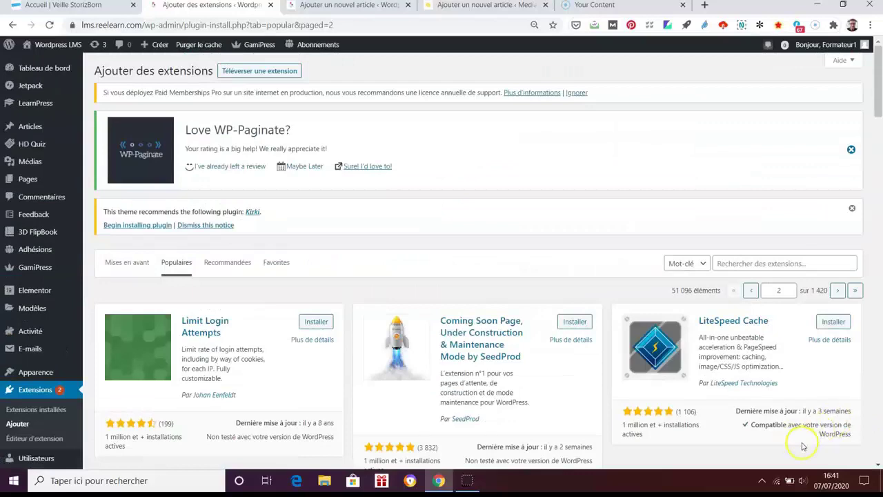
scroll(799, 445, "down", 3)
scroll(780, 433, "down", 2)
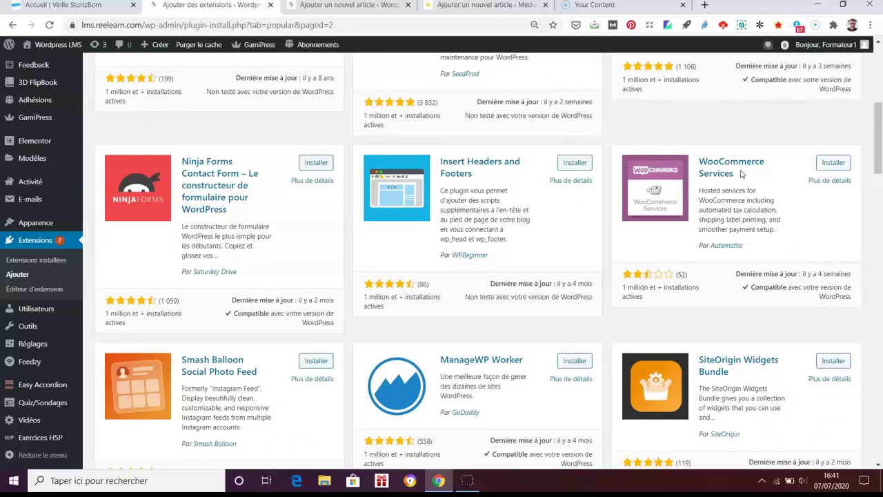
scroll(715, 238, "down", 4)
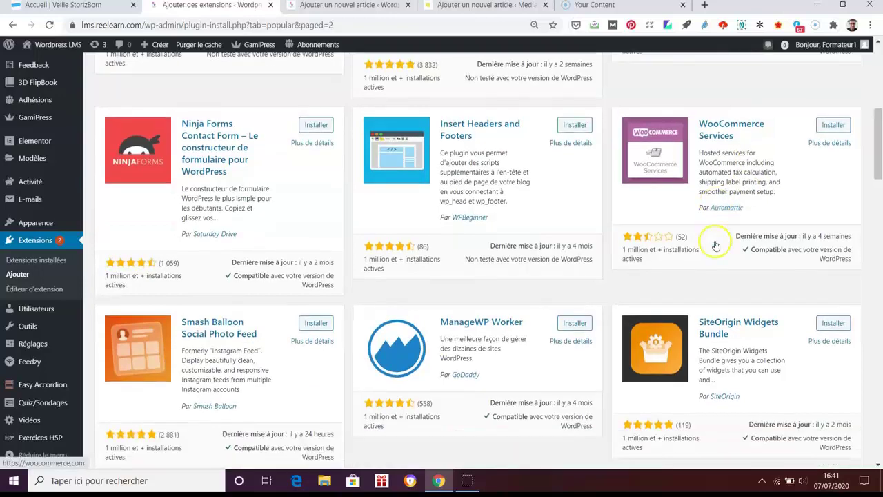
scroll(717, 245, "down", 4)
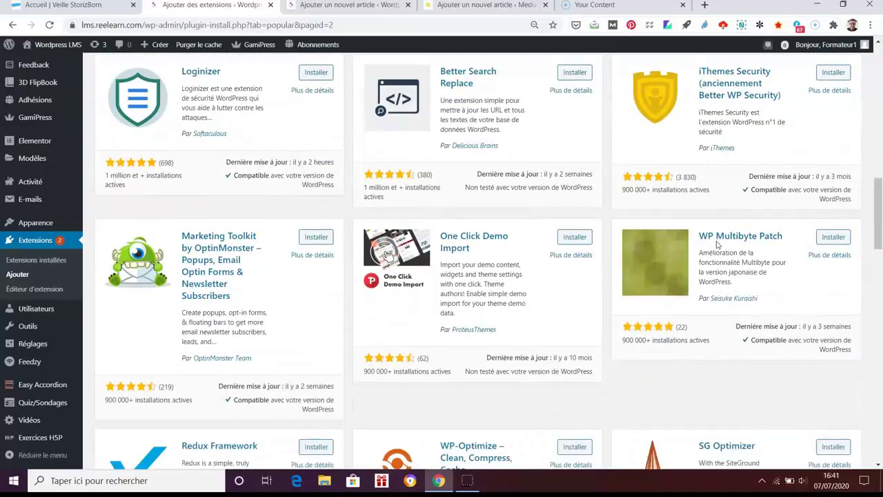
scroll(717, 245, "down", 3)
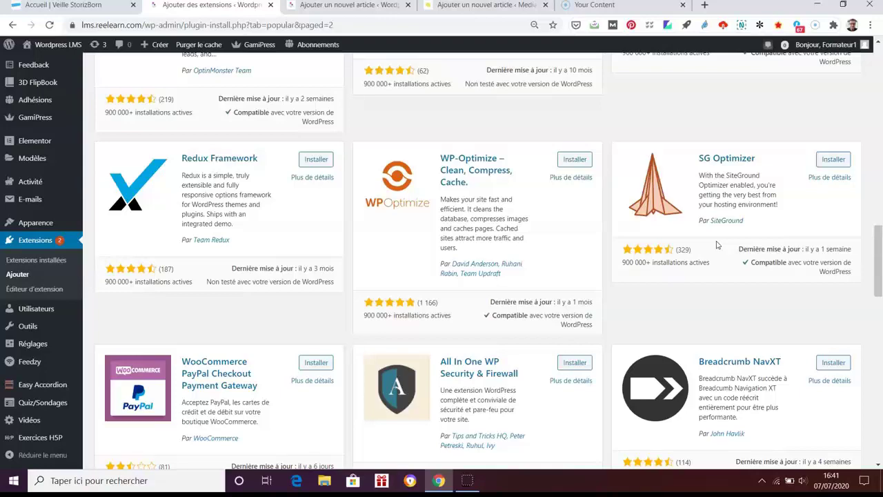
scroll(711, 234, "up", 6)
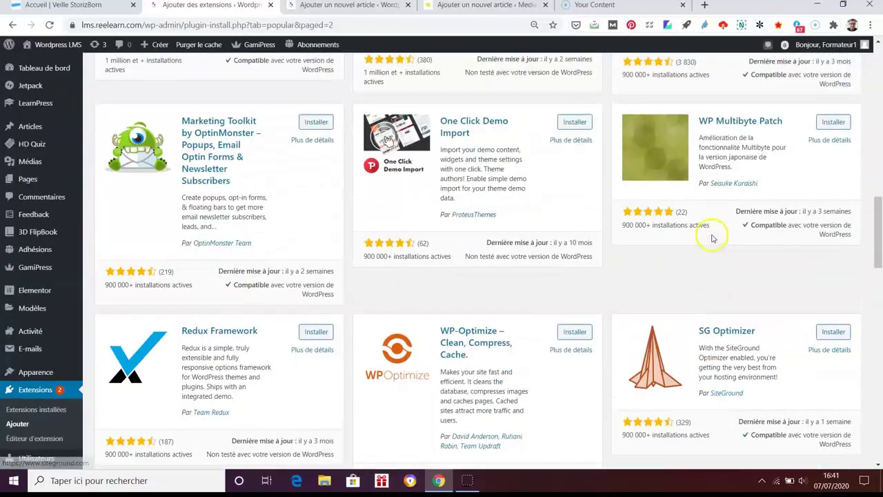
left_click_drag(879, 178, 880, 419)
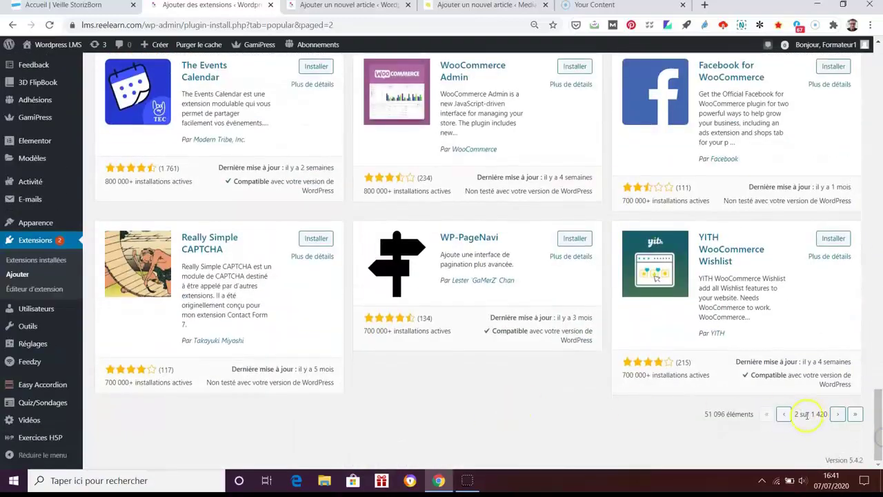
Return to the first page of popular extensions and browse down to WP Super Cache, Mailchimp, WP Mail SMTP, Redirection and Advanced Custom Fields
left_click(784, 414)
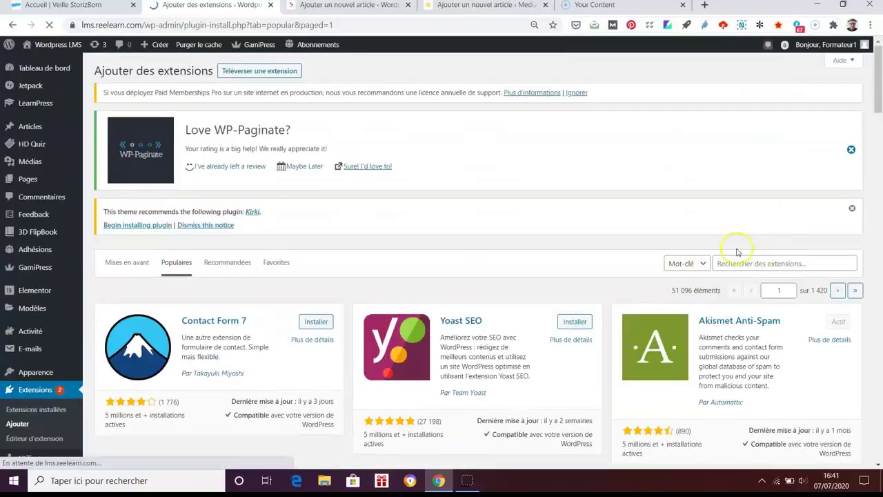
scroll(664, 298, "down", 1)
scroll(664, 298, "down", 8)
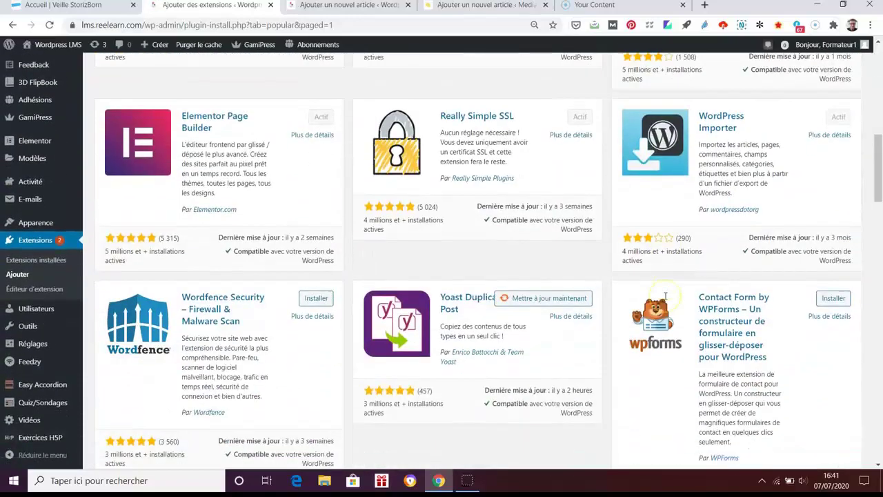
scroll(665, 295, "down", 8)
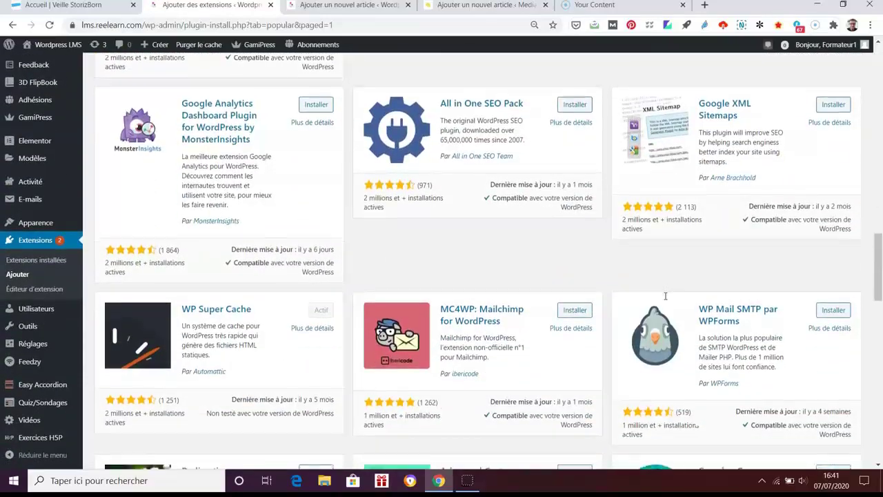
scroll(665, 295, "down", 3)
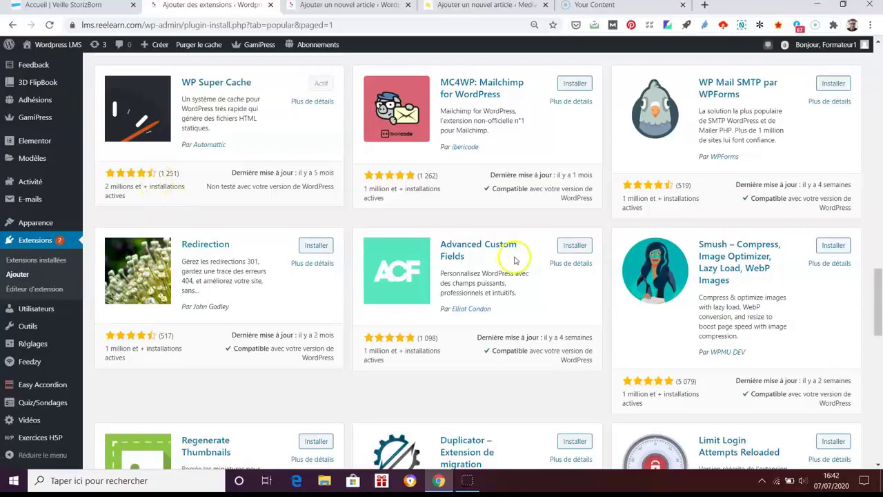
scroll(533, 268, "up", 1)
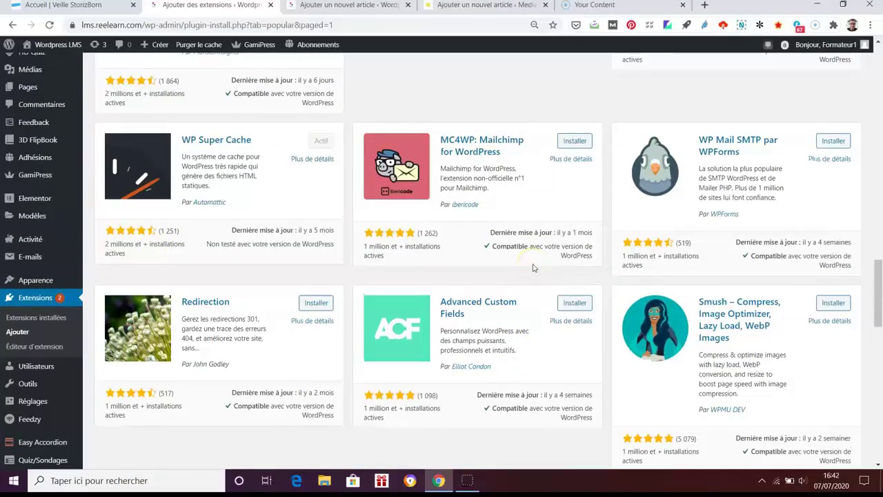
Review the first popular page again from Contact Form 7 and WooCommerce through Wordfence Security to Cookie Notice and Loco Translate
left_click_drag(878, 303, 880, 76)
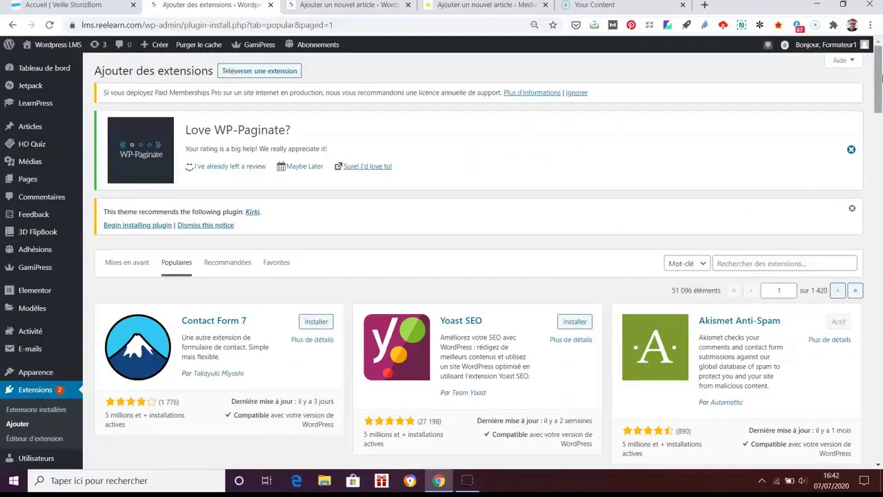
left_click_drag(880, 77, 879, 122)
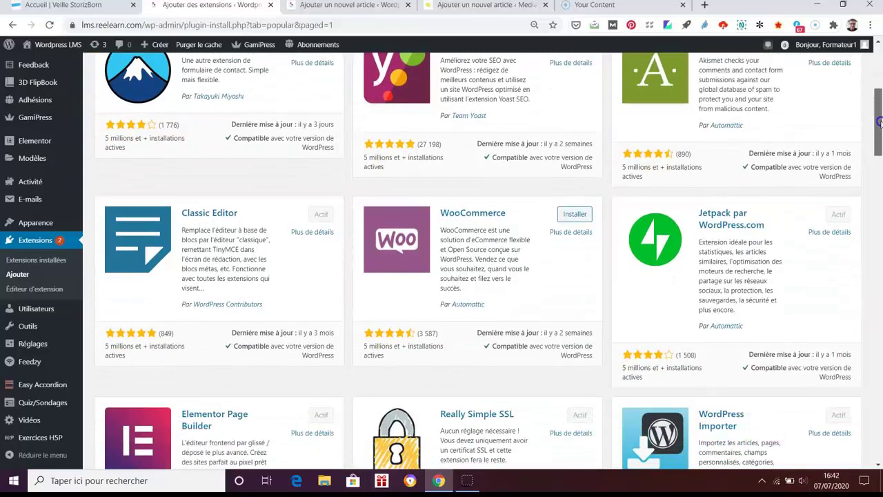
left_click_drag(880, 122, 879, 155)
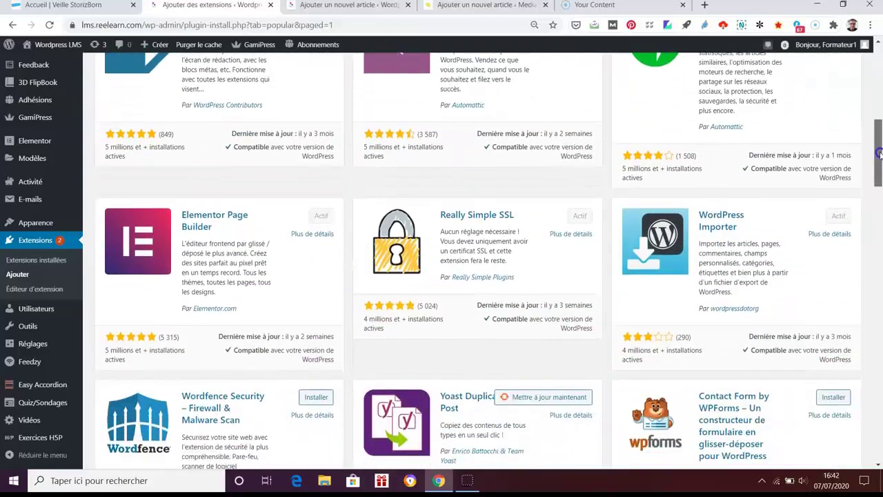
left_click_drag(880, 156, 880, 193)
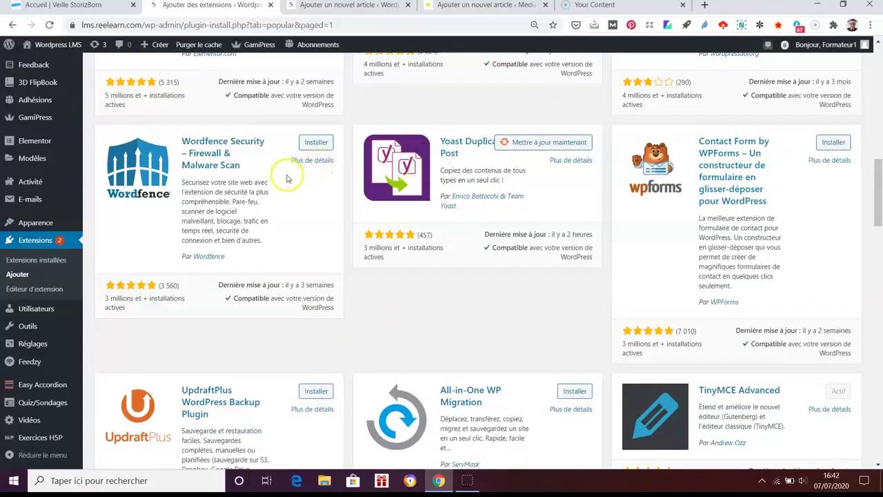
left_click_drag(880, 193, 878, 426)
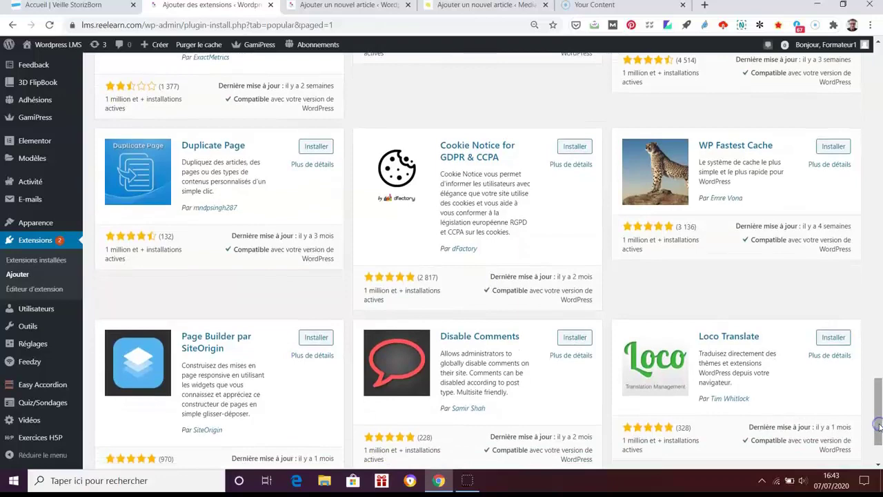
Open the list of installed extensions and examine it from 3D FlipBook, bbPress and BuddyPress down to WP-Paginate
left_click(56, 260)
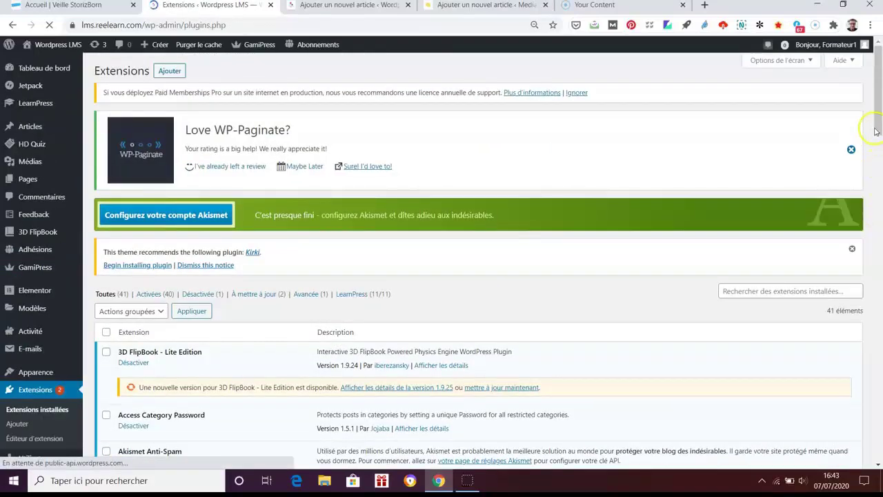
left_click_drag(876, 131, 878, 162)
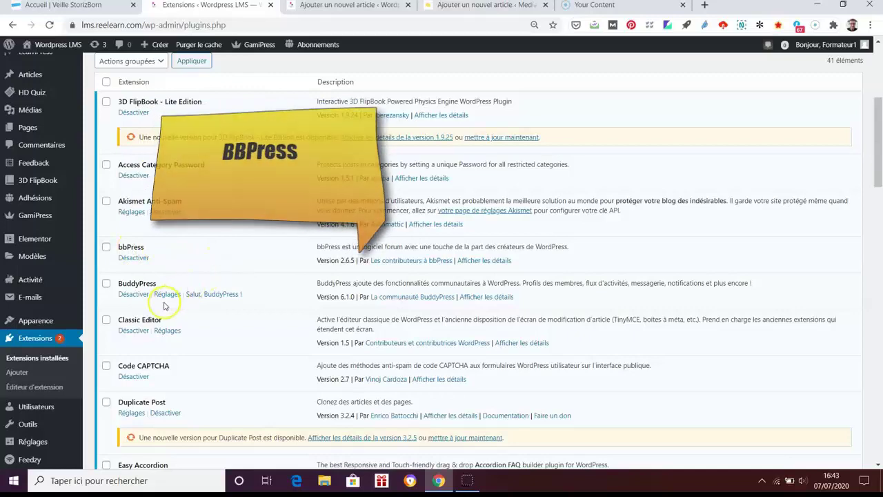
scroll(734, 348, "down", 3)
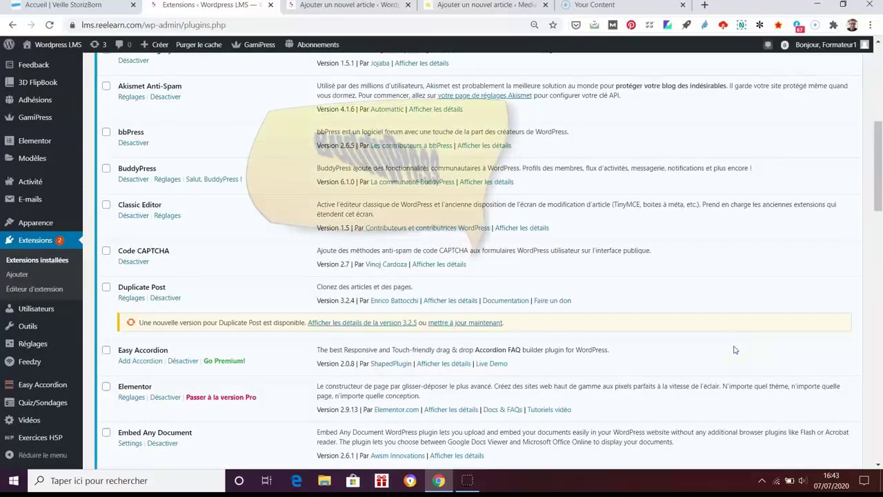
scroll(734, 350, "down", 3)
scroll(734, 350, "down", 8)
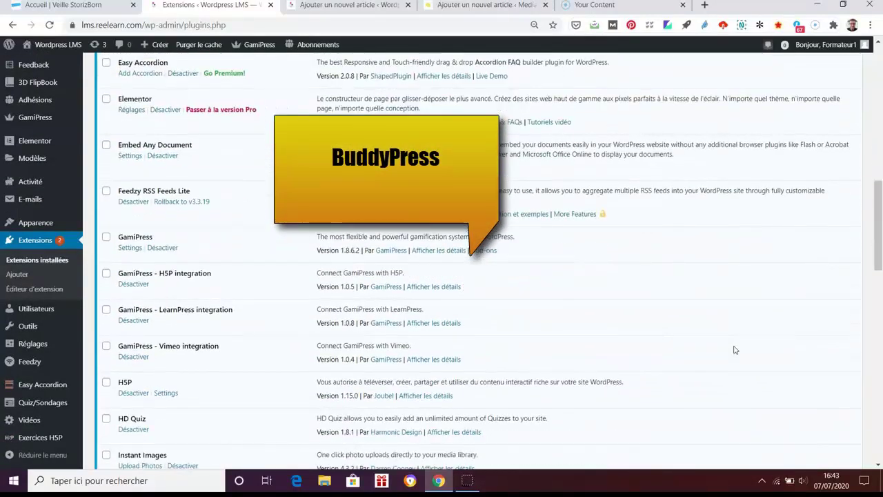
scroll(734, 350, "down", 12)
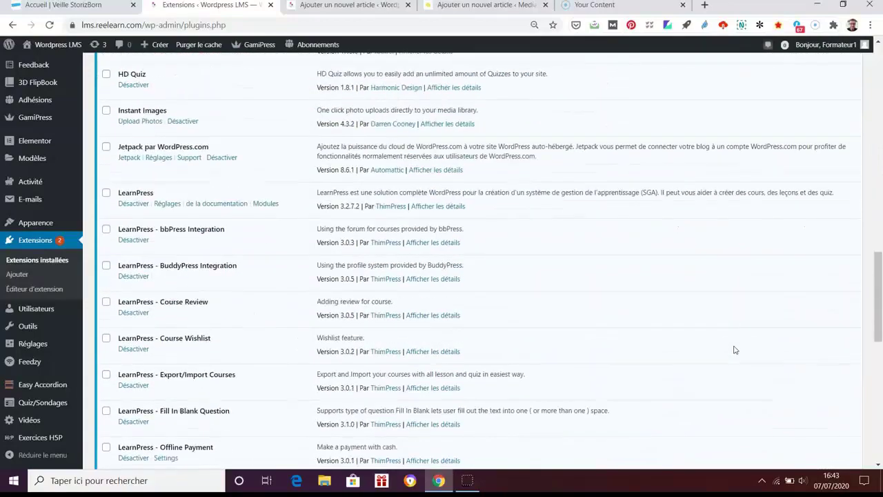
scroll(734, 350, "down", 3)
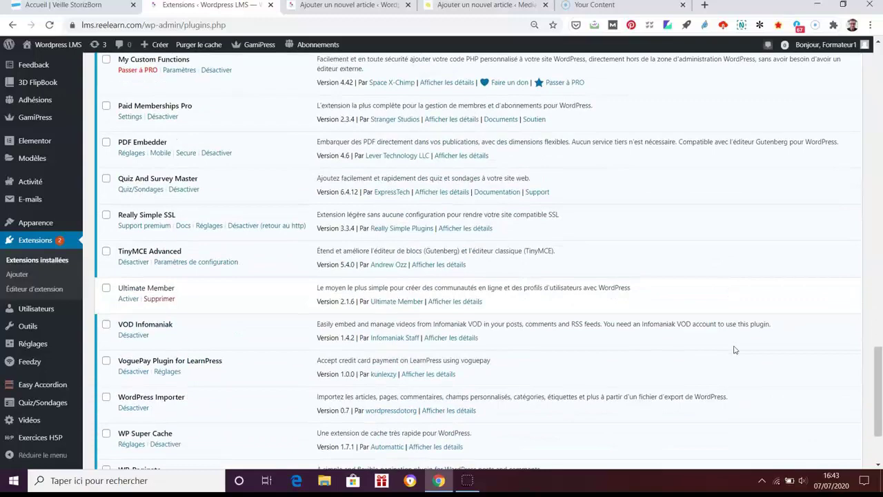
scroll(736, 349, "down", 3)
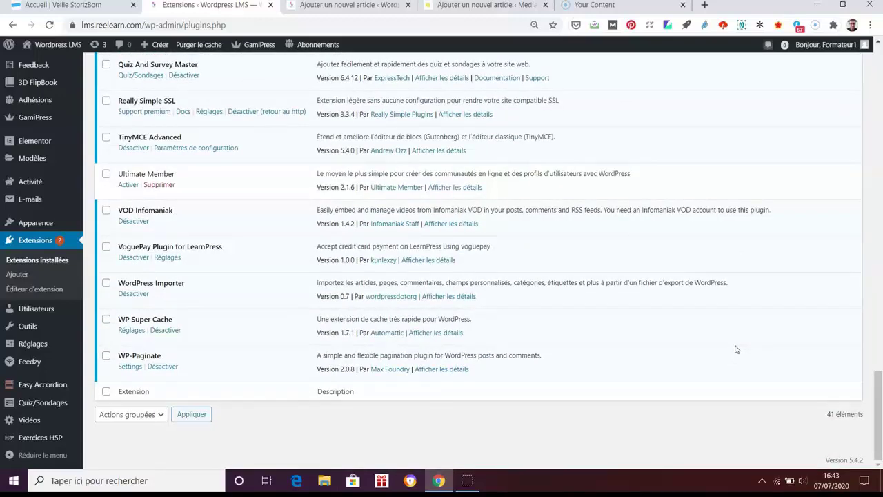
Open the page for adding new extensions
left_click(26, 274)
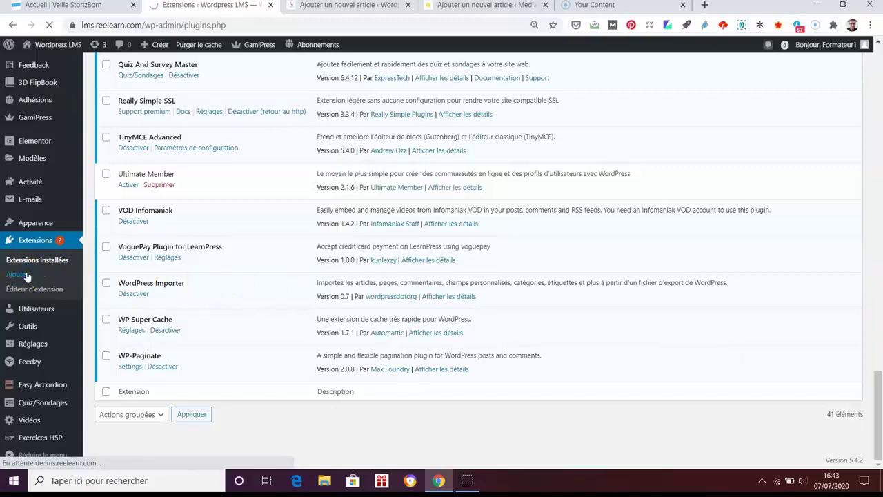